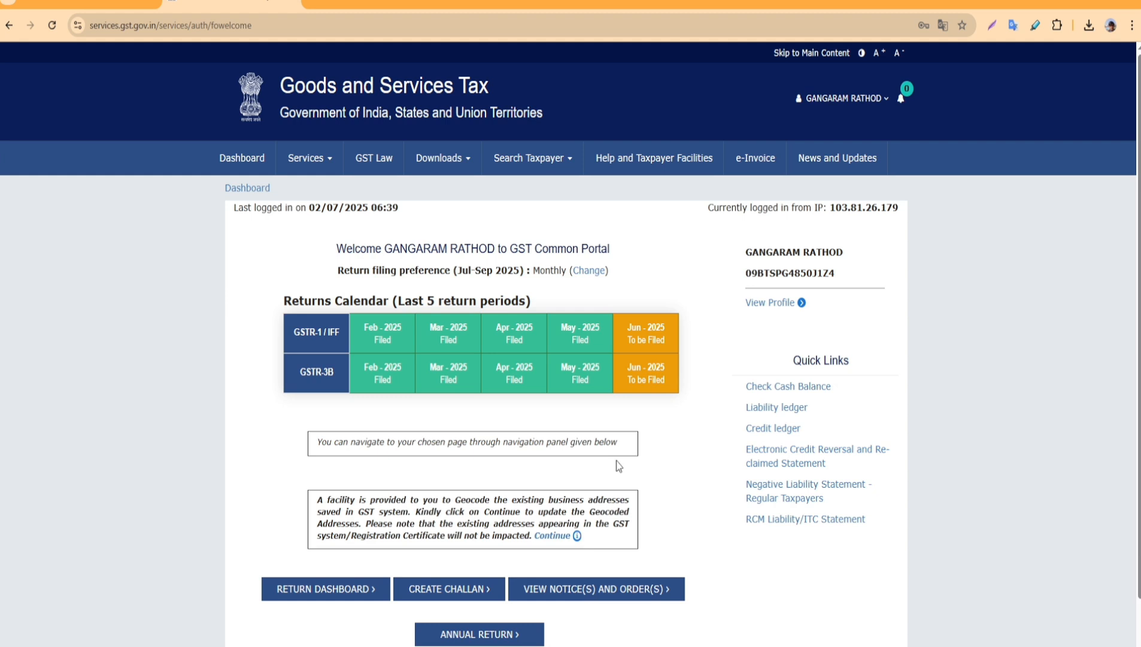
# Open the Returns Dashboard to reach the File Returns page.
pyautogui.moveTo(653, 346)
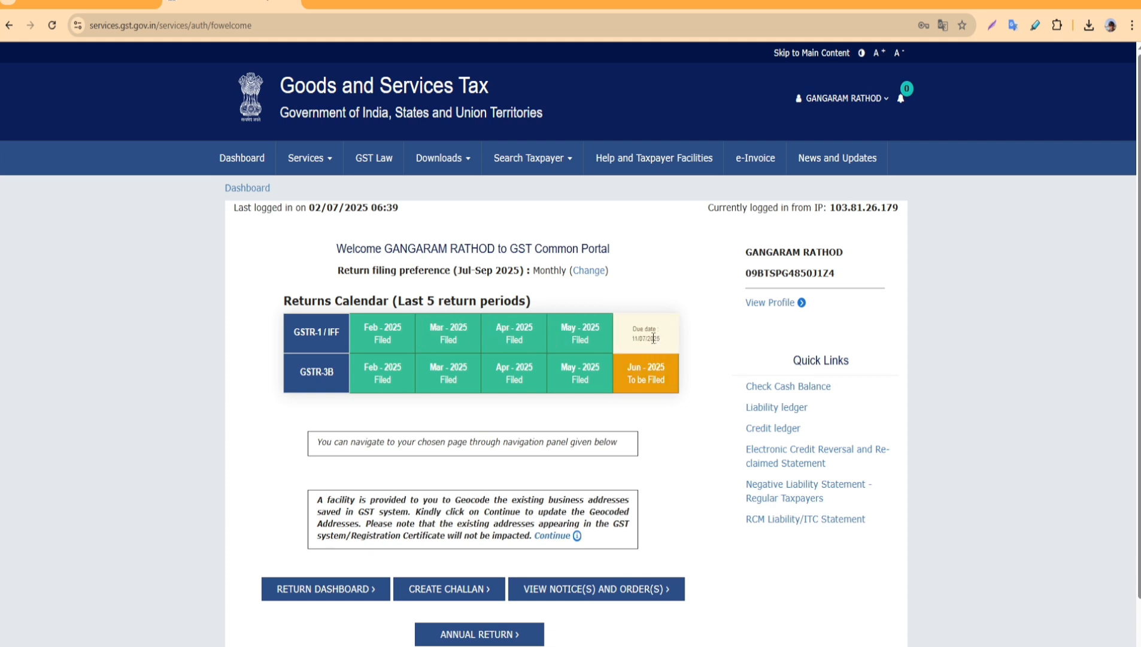
pyautogui.moveTo(324, 159)
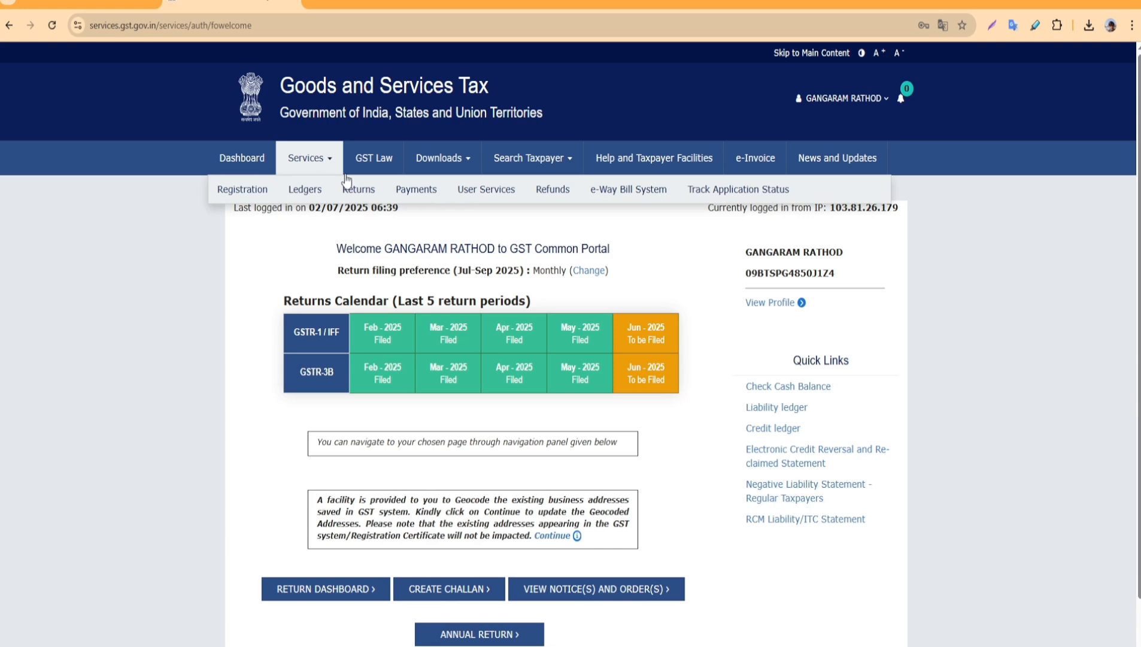
pyautogui.moveTo(372, 191)
pyautogui.click(374, 221)
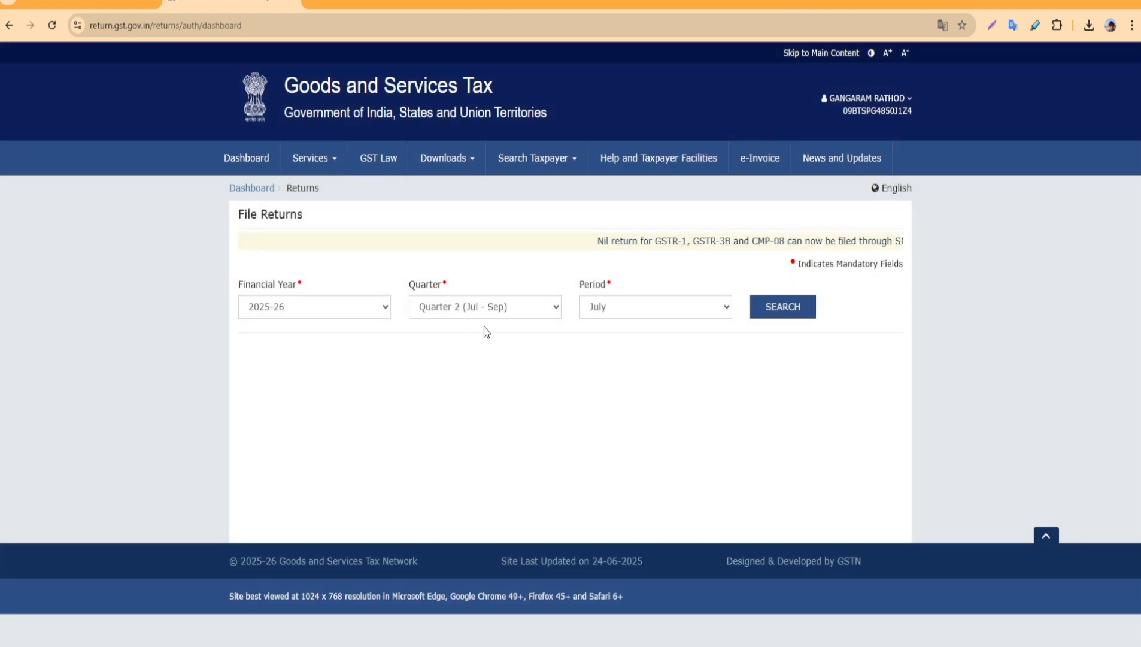
# Search the returns for June in Quarter 1 (Apr - Jun) of financial year 2025-26.
pyautogui.click(528, 315)
pyautogui.press('Up')
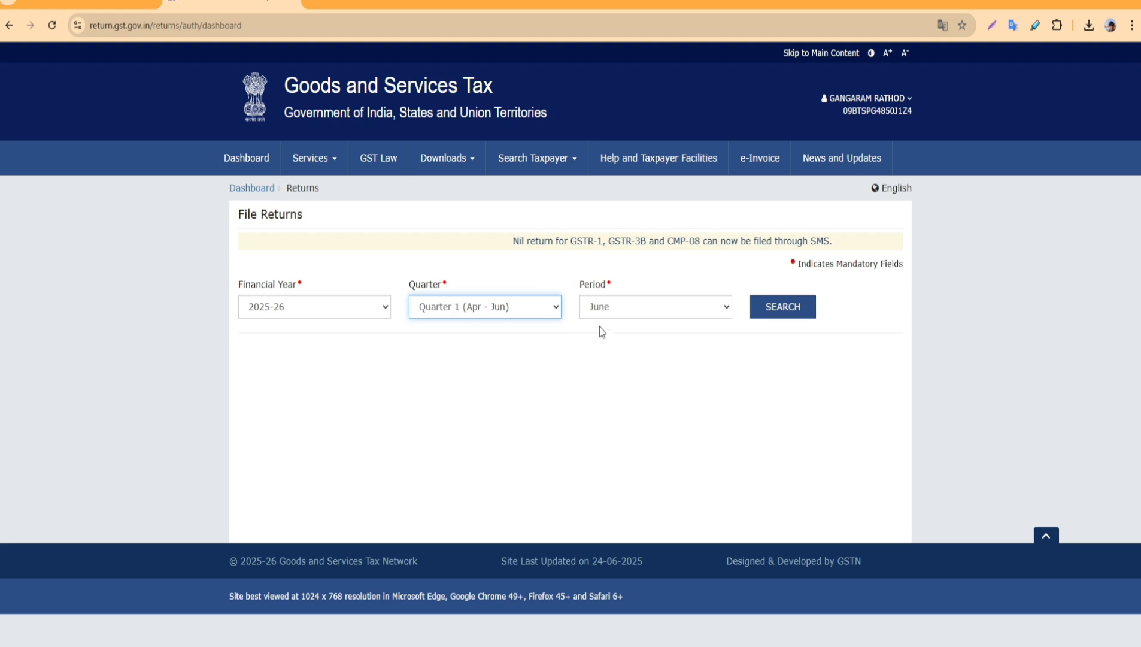
pyautogui.click(625, 312)
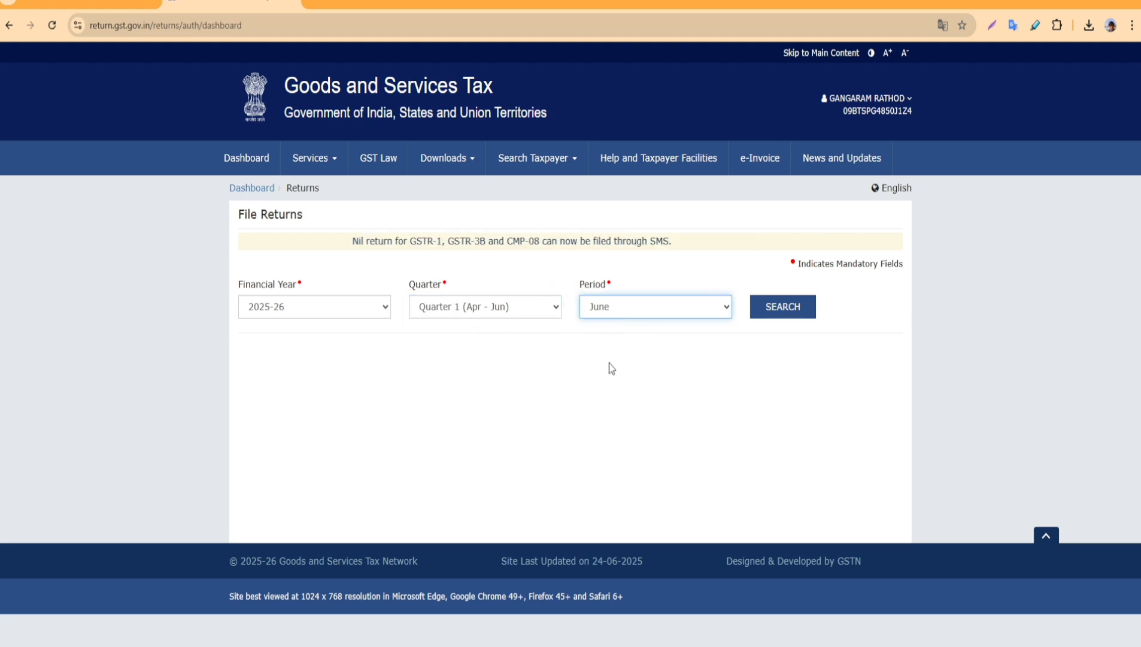
pyautogui.click(781, 307)
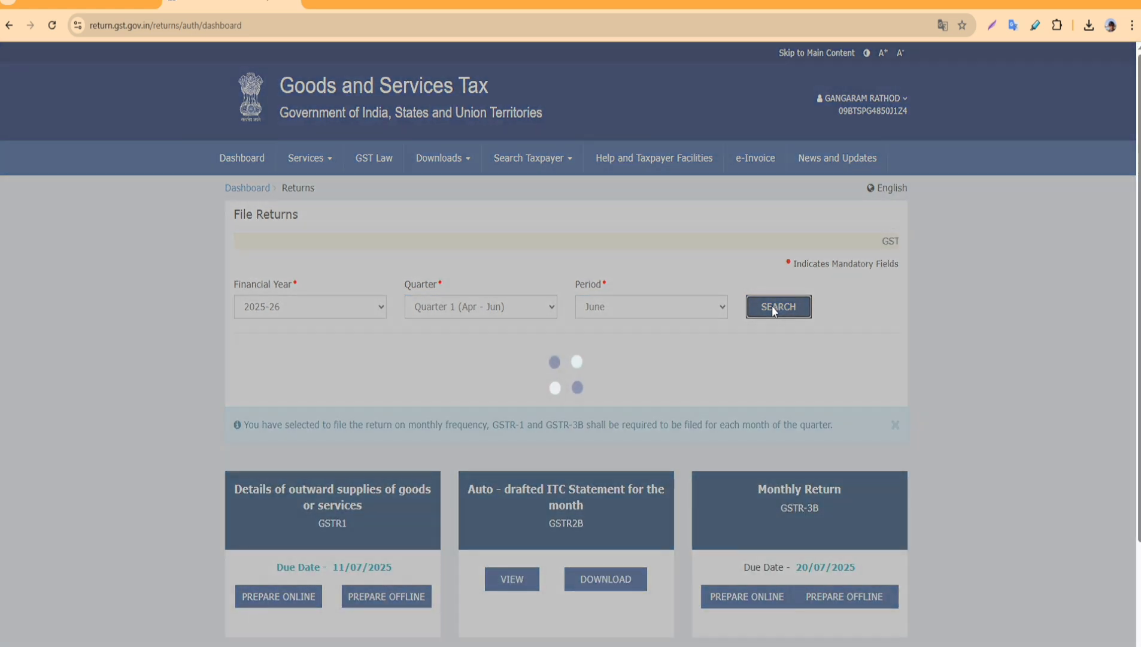
# Open the GSTR-1 return for online preparation and show its record detail tables.
pyautogui.scroll(-3, 418, 541)
pyautogui.scroll(-1, 418, 540)
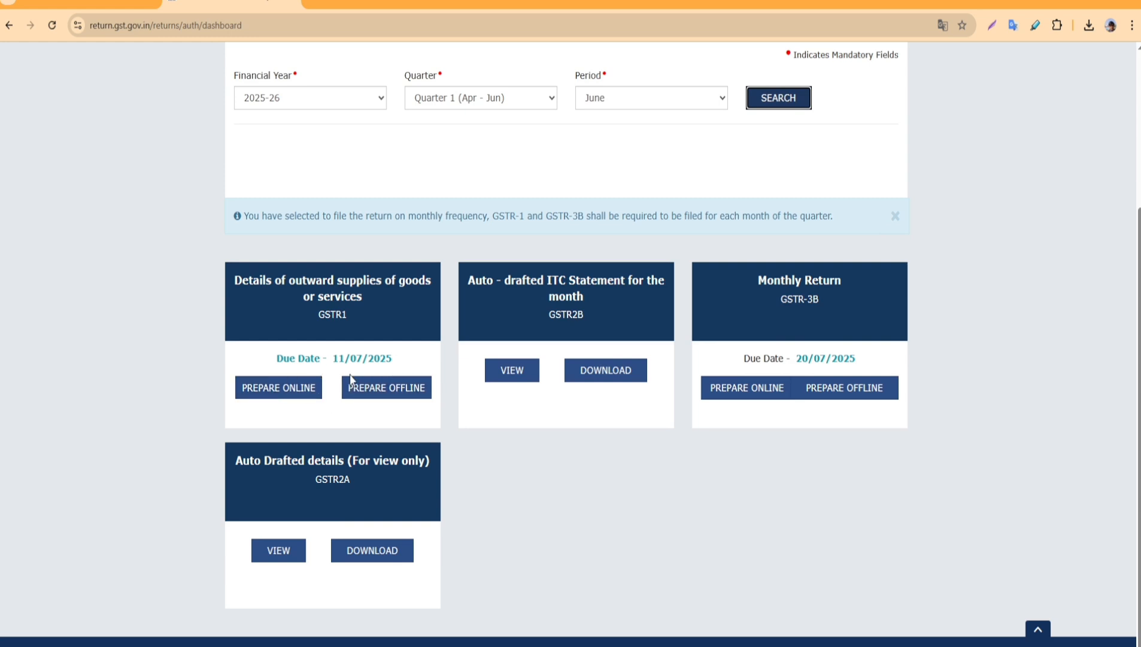
pyautogui.click(292, 390)
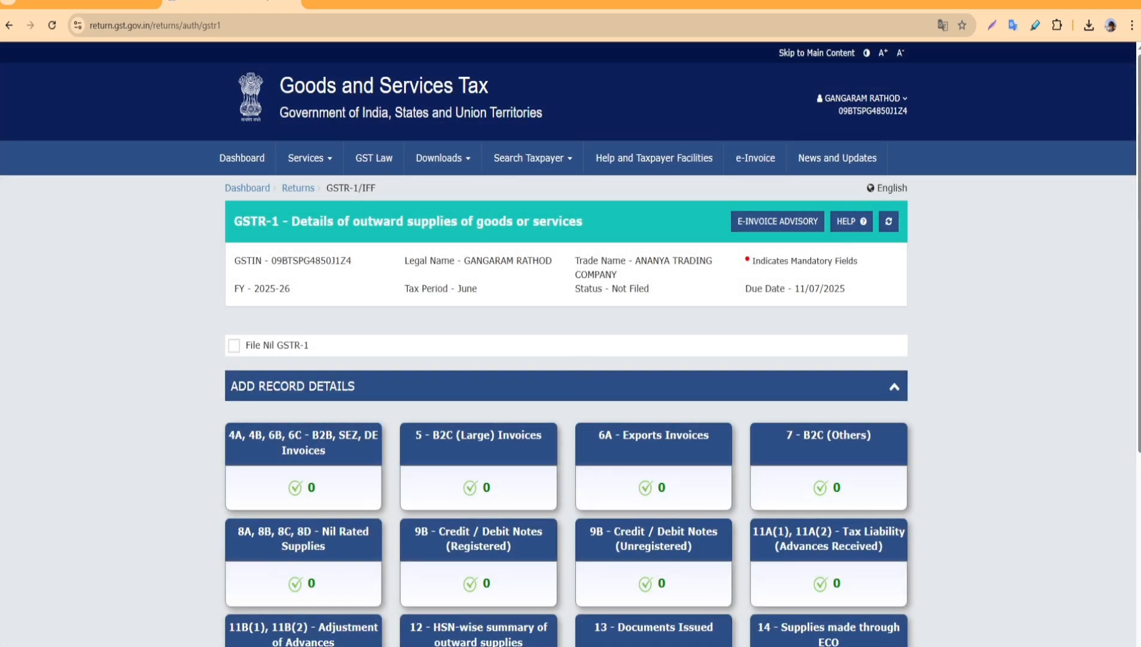
pyautogui.scroll(-2, 560, 440)
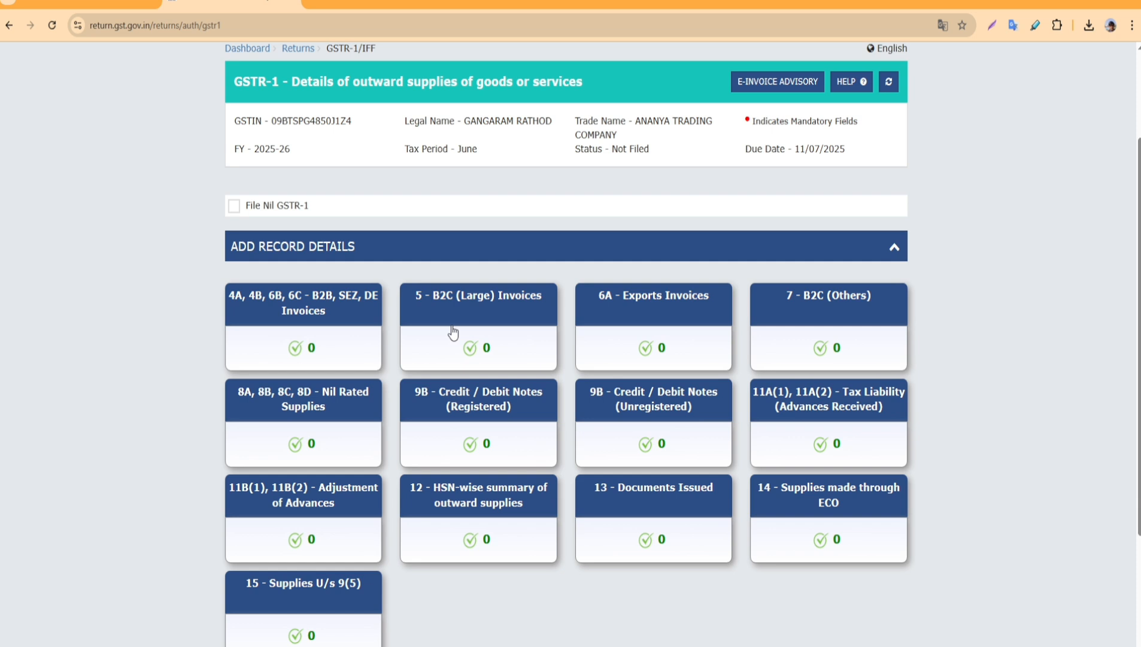
# Open table 12, HSN-wise summary of outward supplies, on its B2B Supplies section.
pyautogui.moveTo(450, 314)
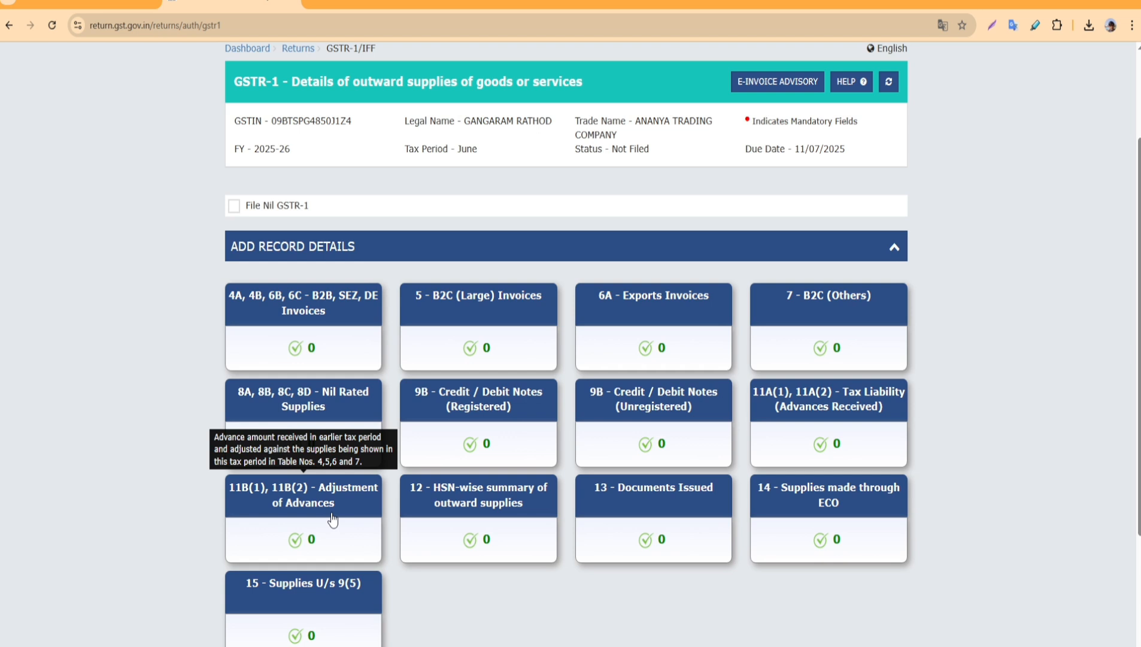
pyautogui.click(493, 510)
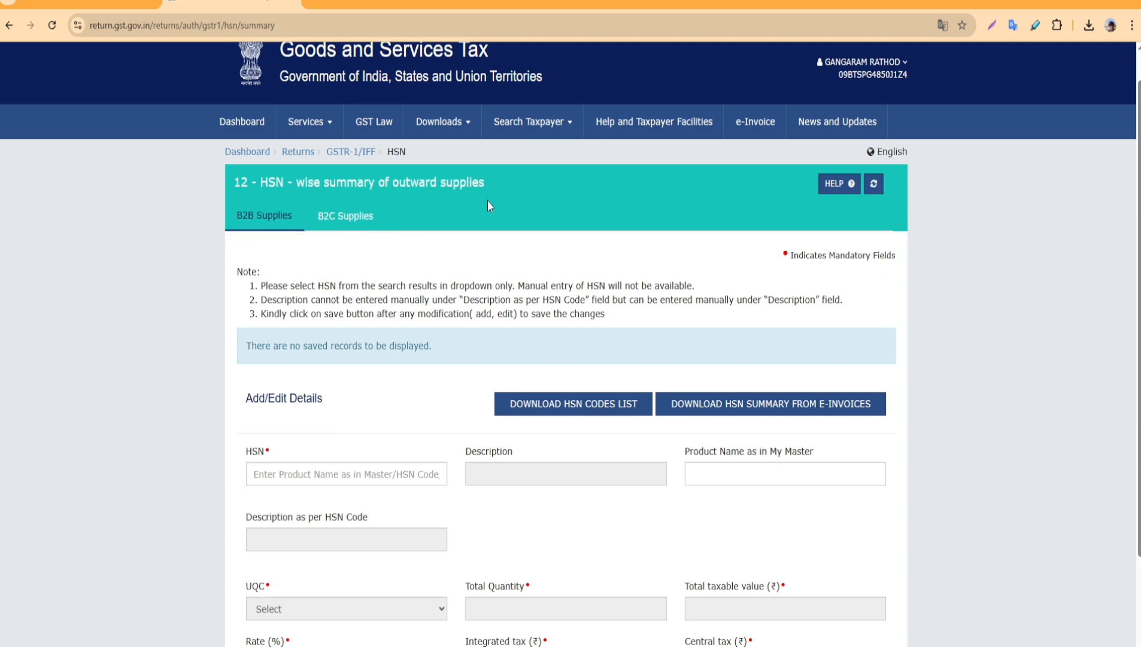
pyautogui.click(277, 227)
# Choose HSN code 4707, recovered (waste and scrap) paper or paperboard, for the B2B entry and leave its description blank.
pyautogui.scroll(-1, 304, 370)
pyautogui.click(341, 404)
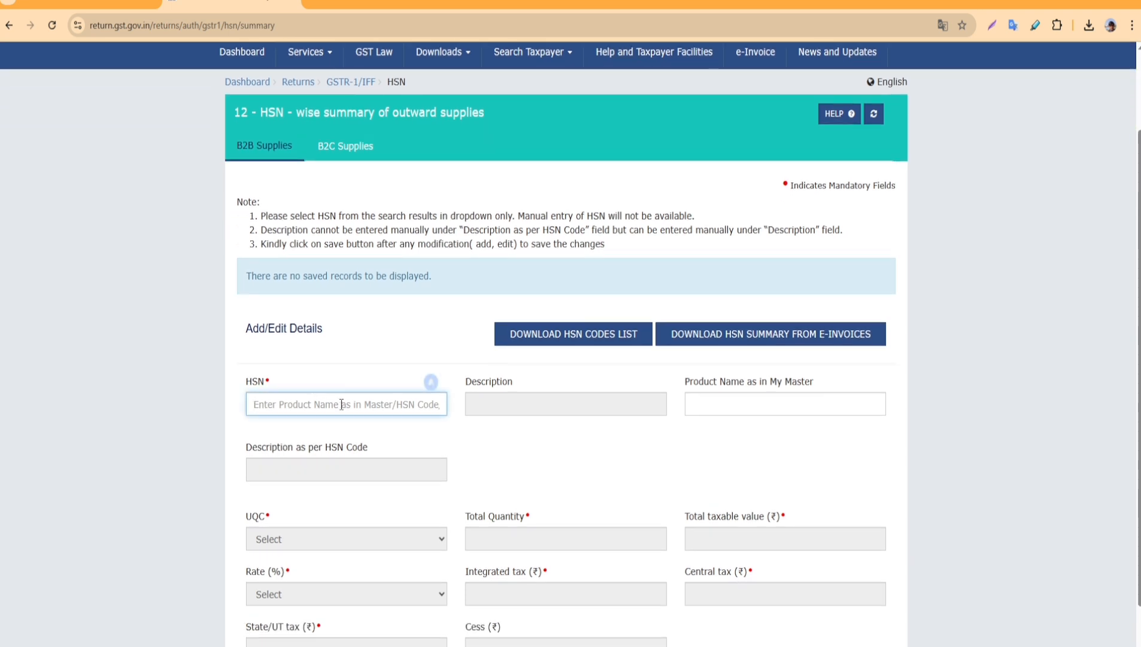
pyautogui.write('4707')
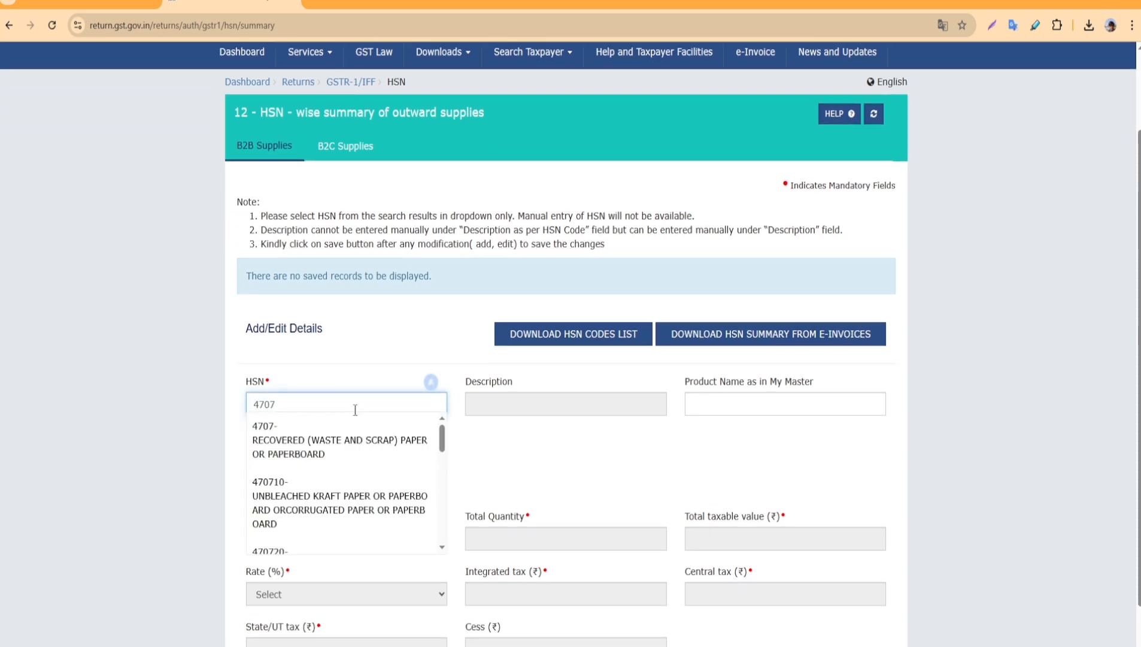
pyautogui.click(344, 457)
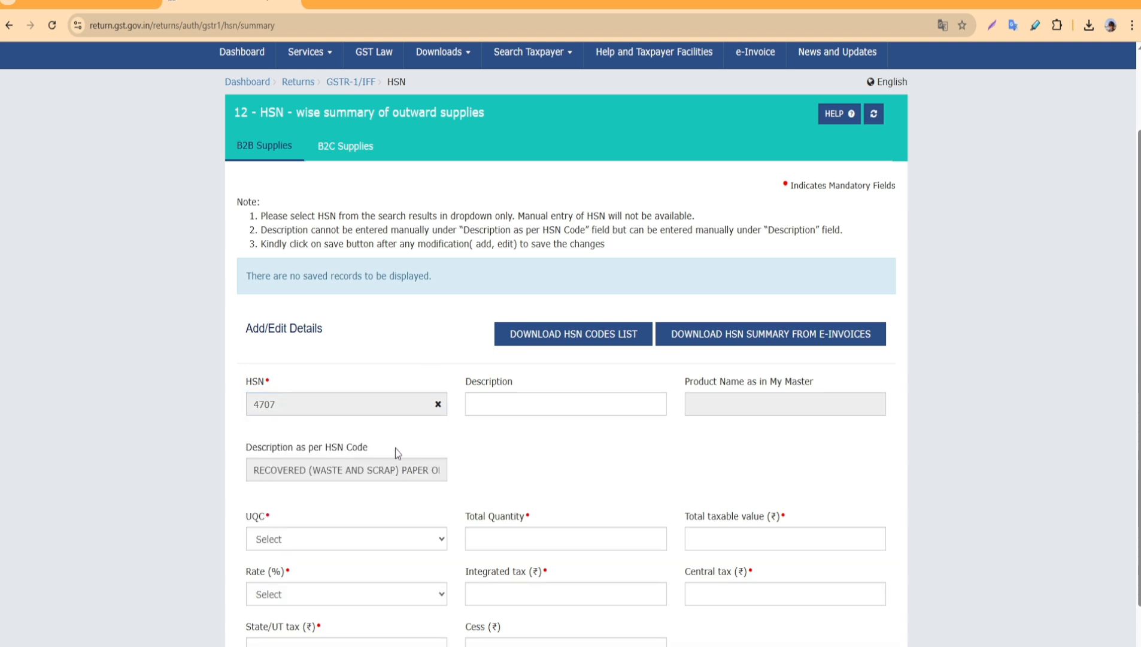
pyautogui.click(512, 408)
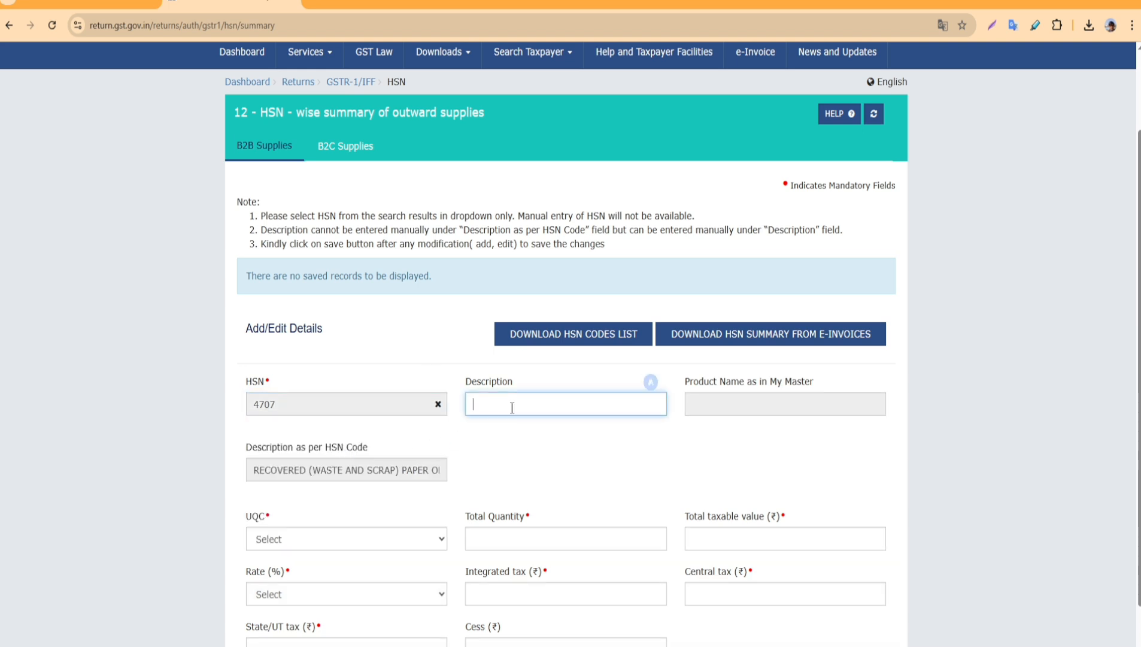
pyautogui.scroll(-1, 486, 430)
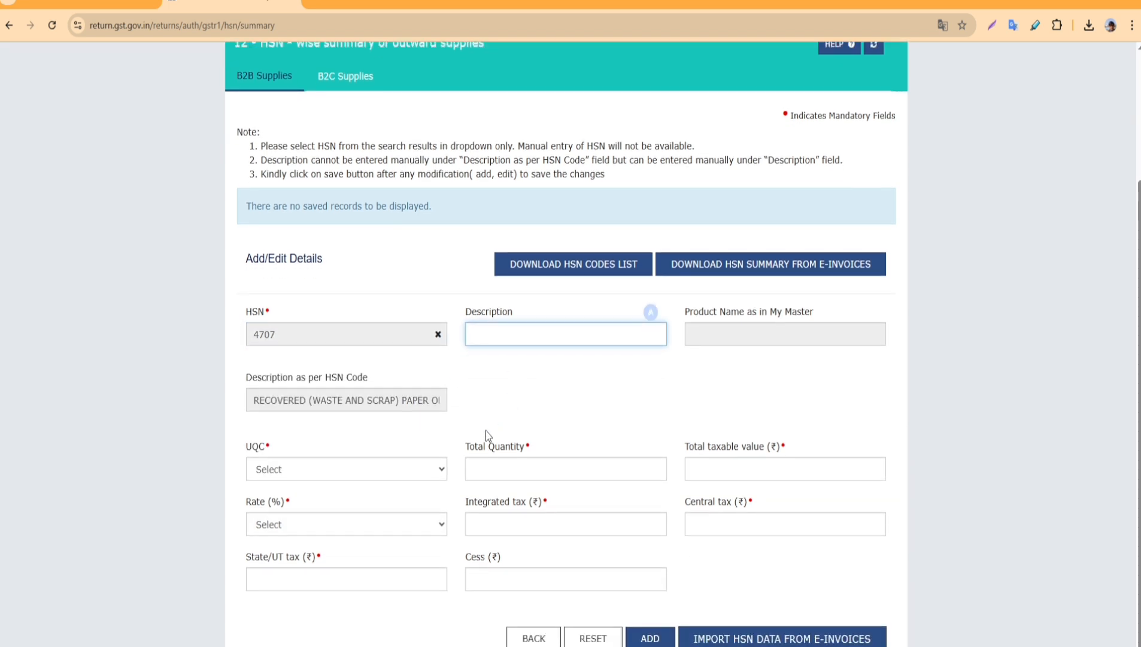
# Set the entry's UQC to KGS-KILOGRAMS, total quantity to 1500 and total taxable value to 1,00,000.
pyautogui.click(441, 473)
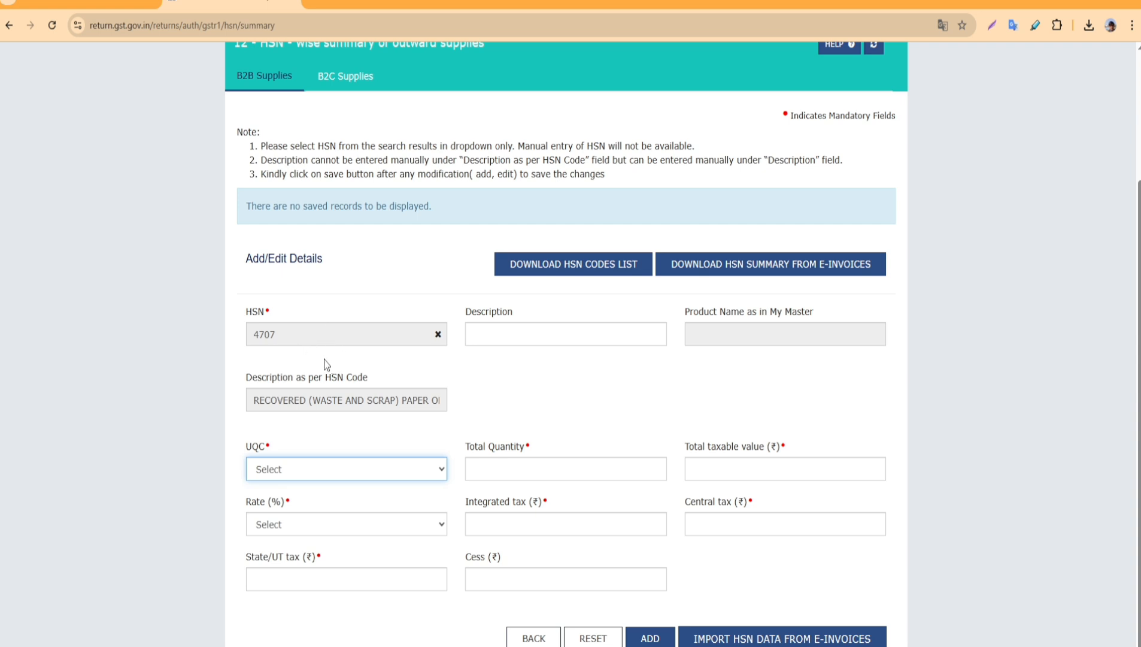
pyautogui.press('k')
pyautogui.click(567, 462)
pyautogui.write('1500')
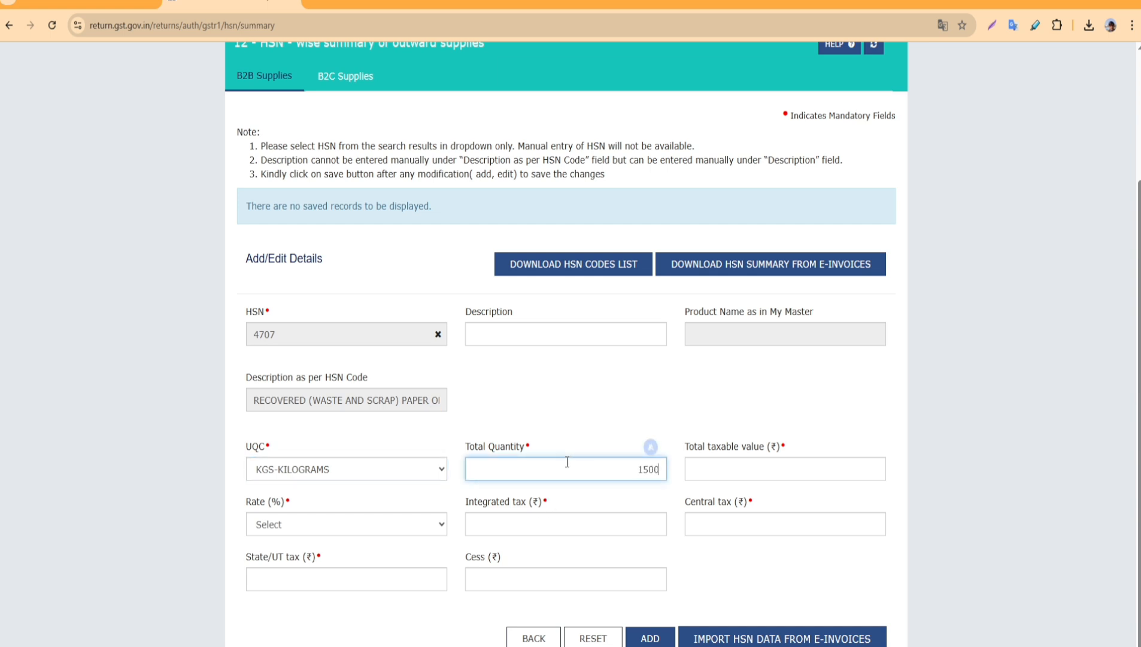
pyautogui.click(815, 468)
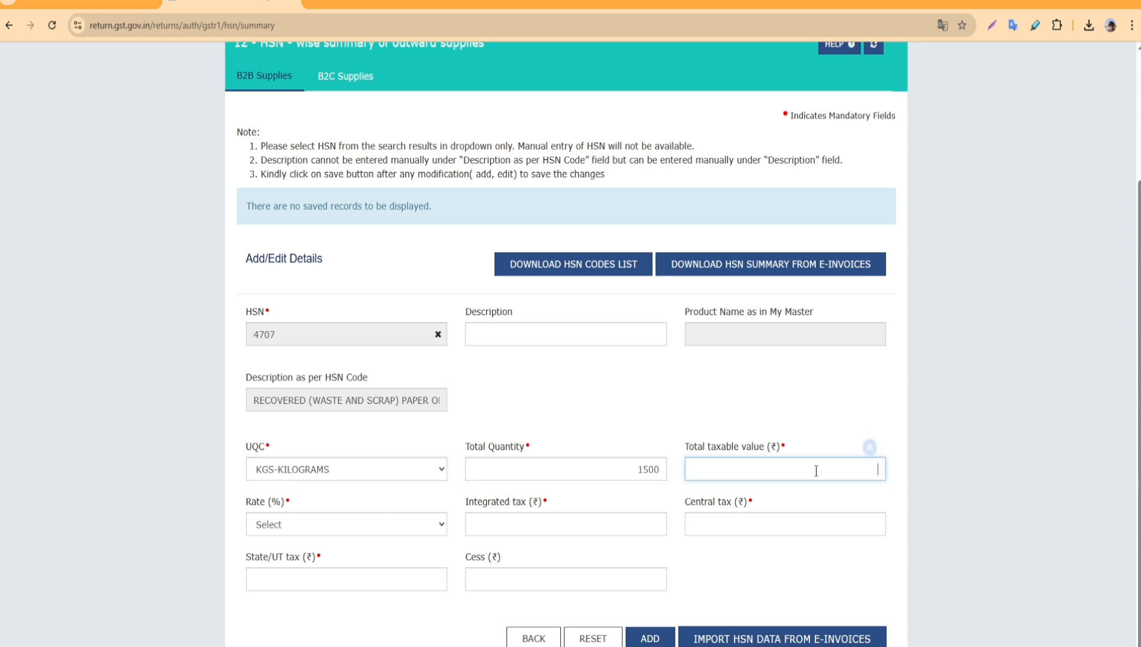
pyautogui.write('100000')
pyautogui.press('Tab')
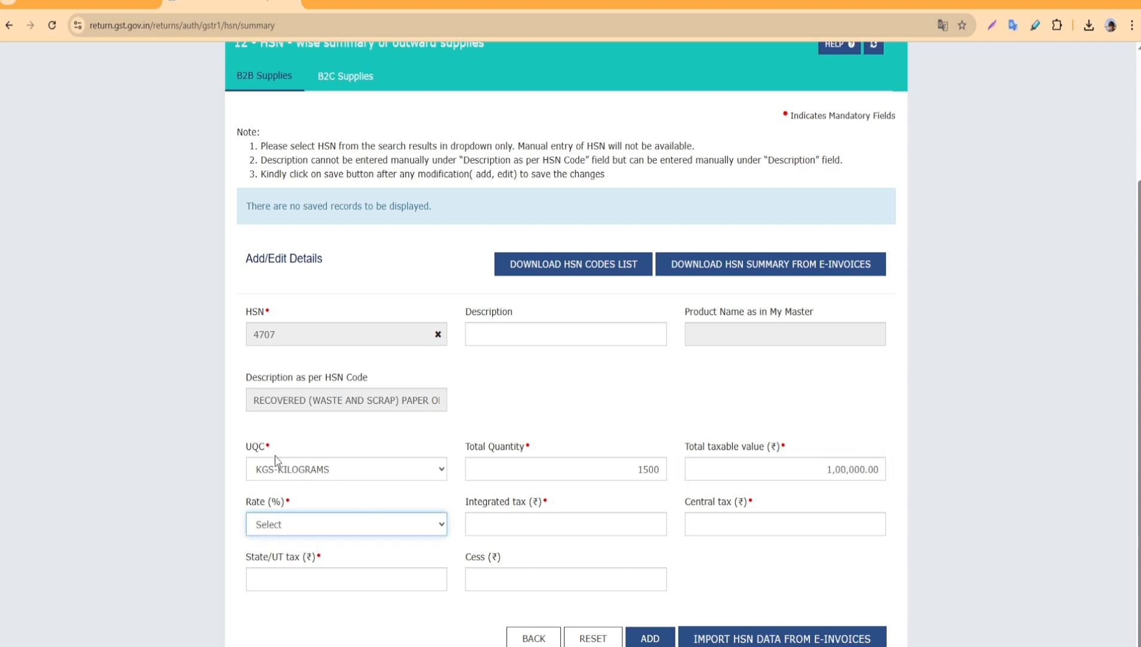
# Set the B2B entry's tax rate to 5% and enter a State/UT tax of 9,000.
pyautogui.press('5')
pyautogui.scroll(-1, 505, 530)
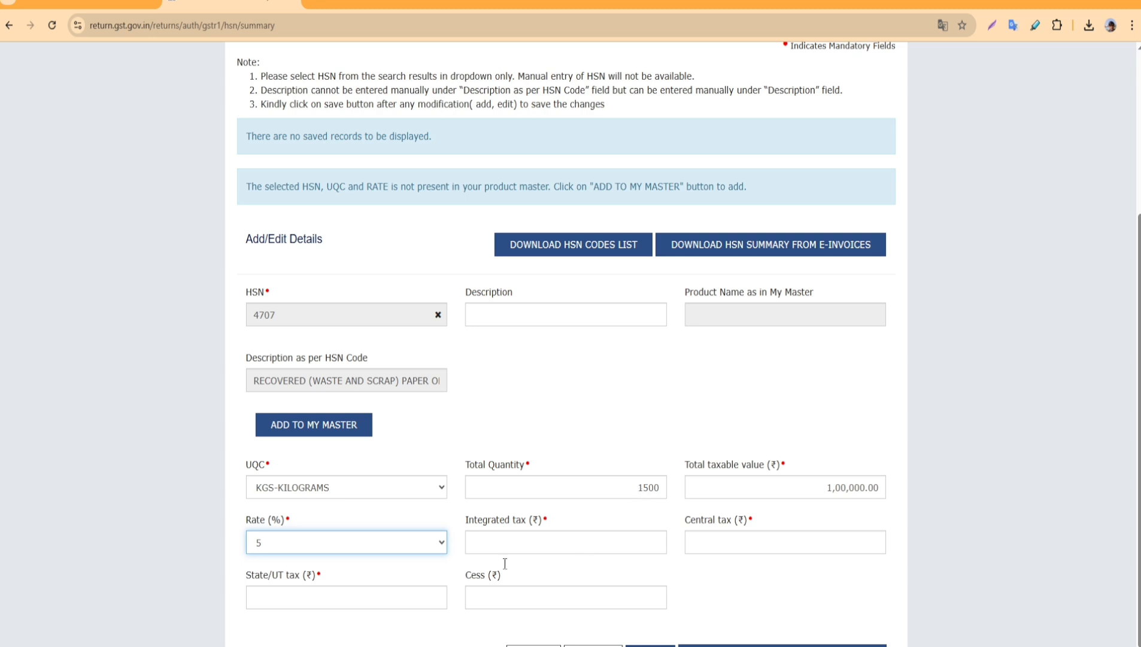
pyautogui.click(371, 597)
pyautogui.write('9,00')
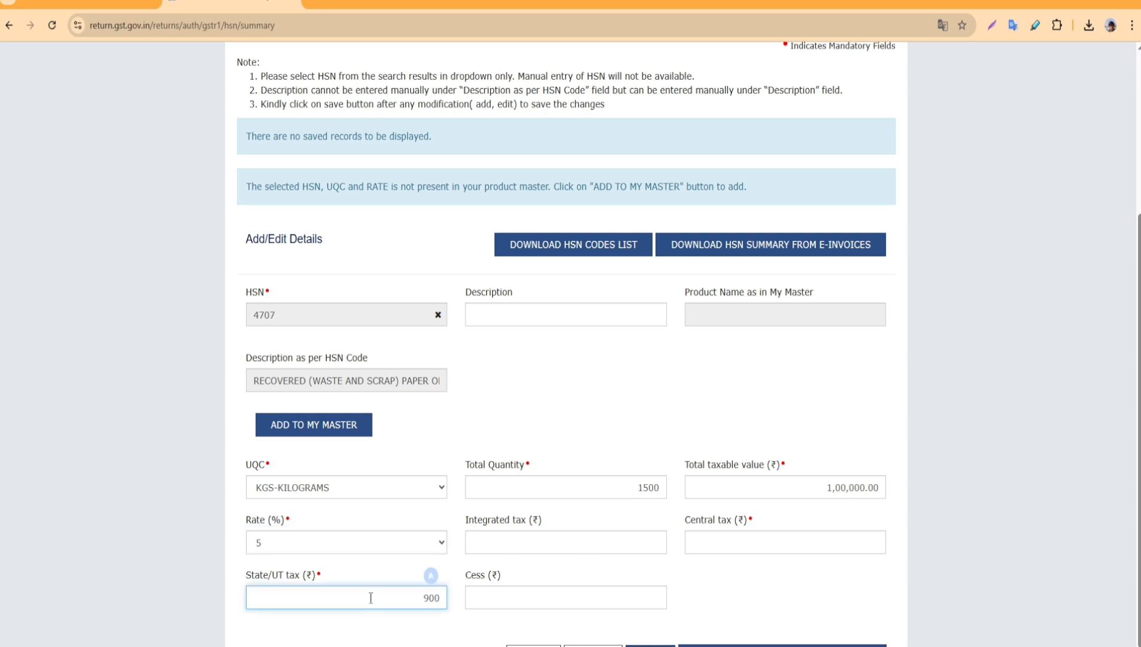
pyautogui.write('0')
pyautogui.click(757, 424)
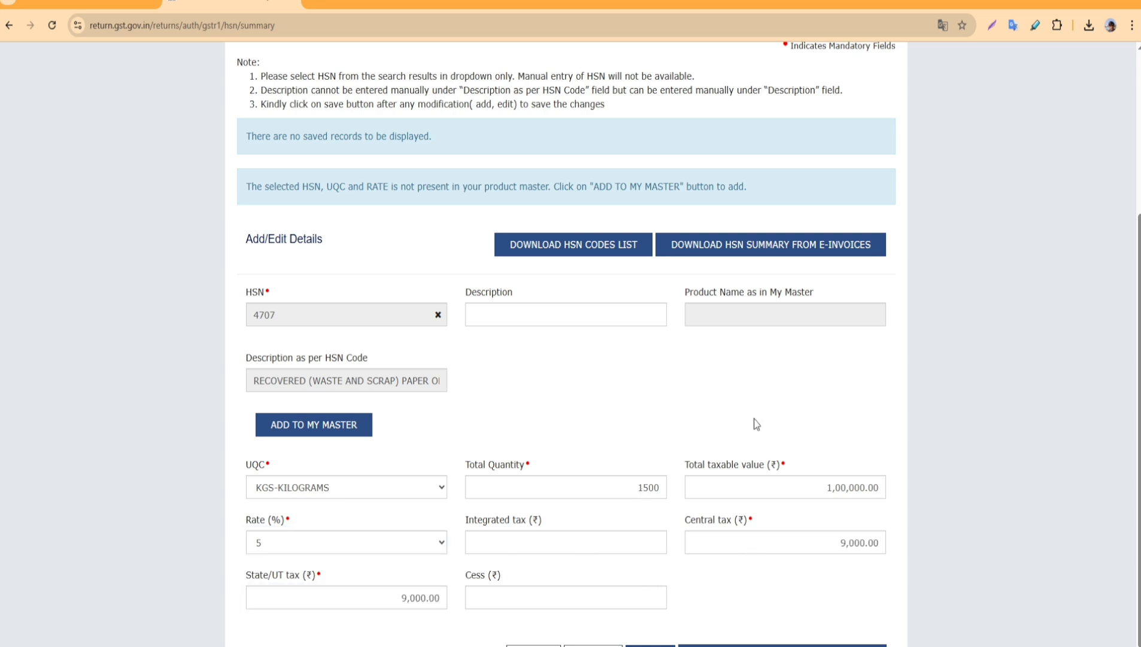
# Change the B2B entry's tax rate to 18%.
pyautogui.click(280, 542)
pyautogui.click(271, 510)
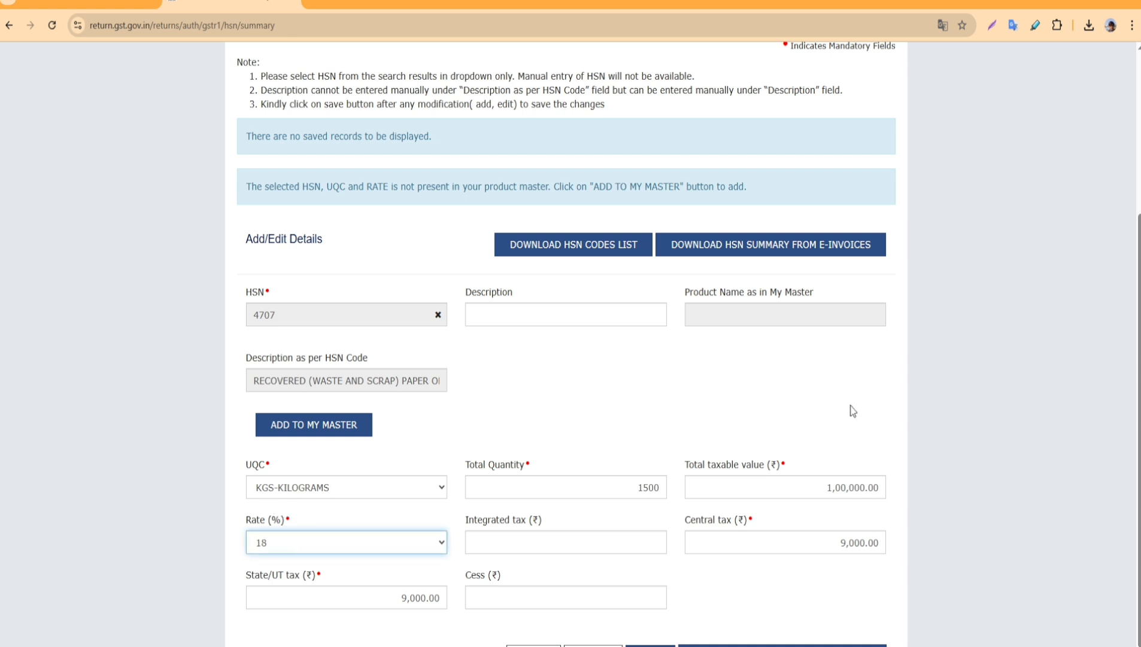
pyautogui.click(66, 490)
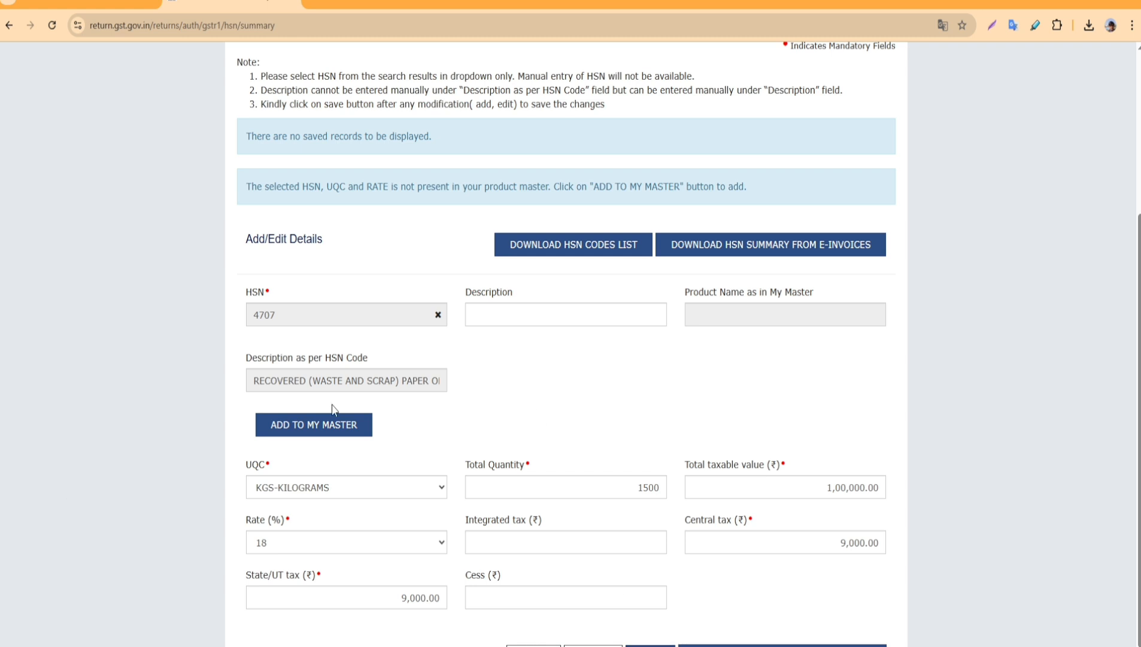
# Switch to B2C Supplies and start an entry with HSN 4707 and KGS-KILOGRAMS as the UQC, leaving quantity and taxable value blank.
pyautogui.scroll(3, 338, 248)
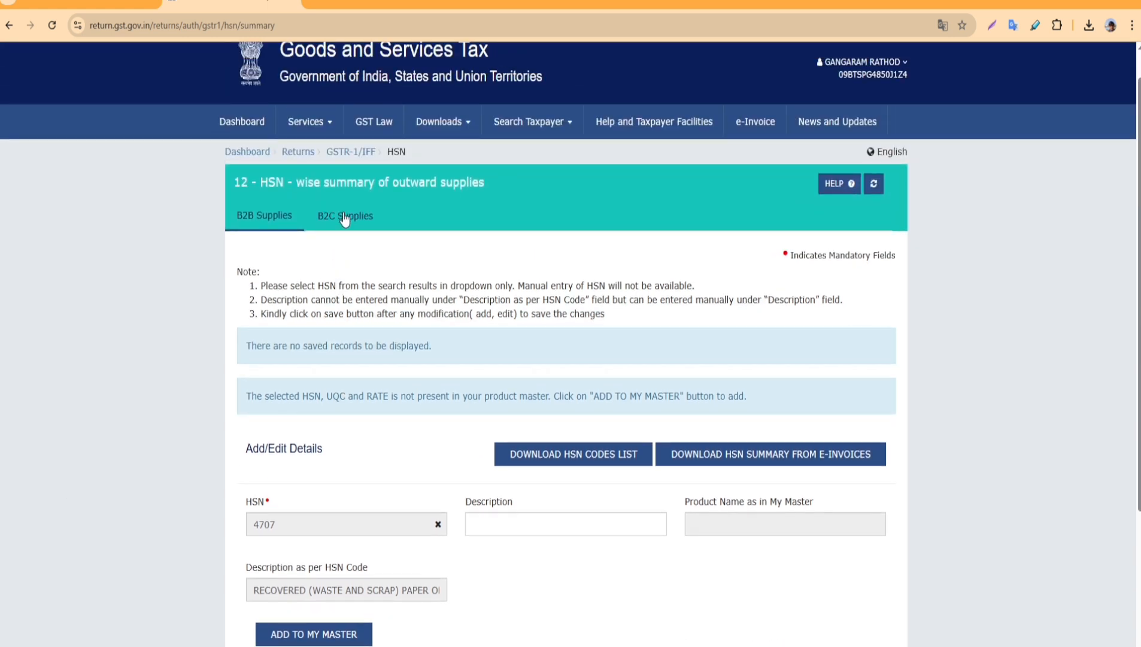
pyautogui.click(344, 217)
pyautogui.scroll(-3, 340, 413)
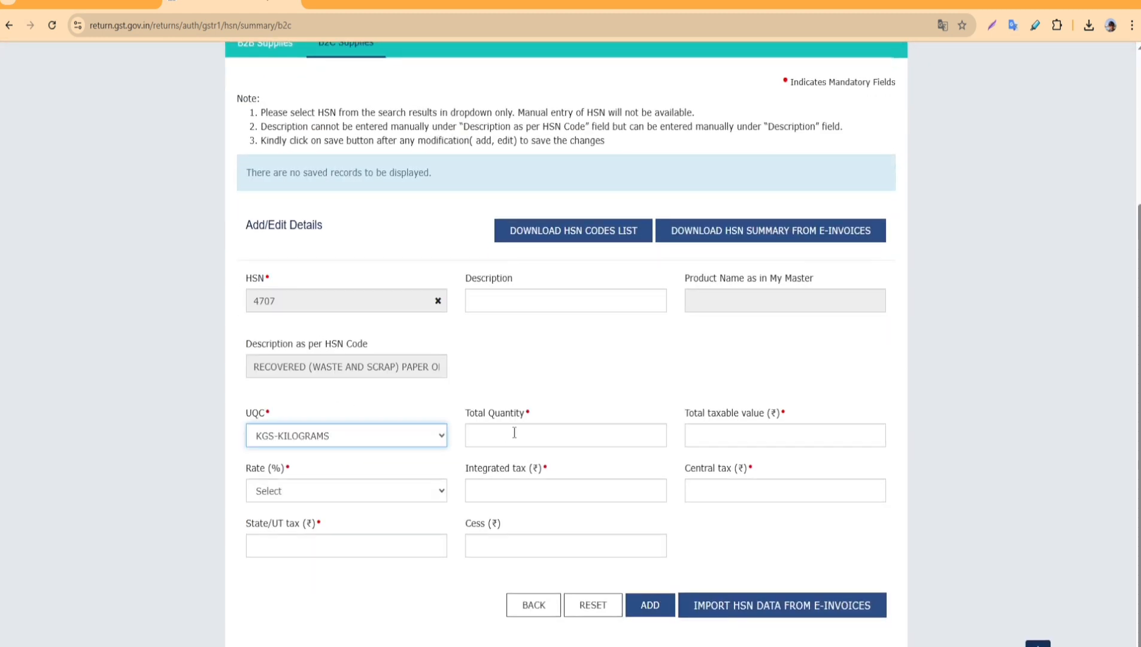
pyautogui.click(515, 434)
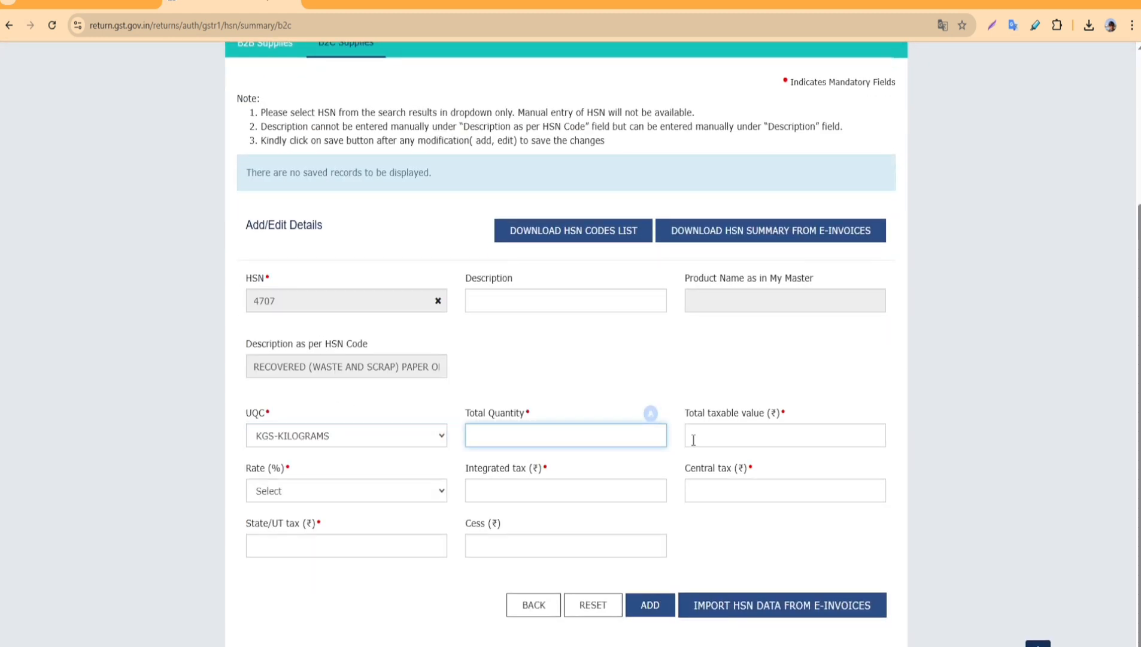
pyautogui.click(738, 437)
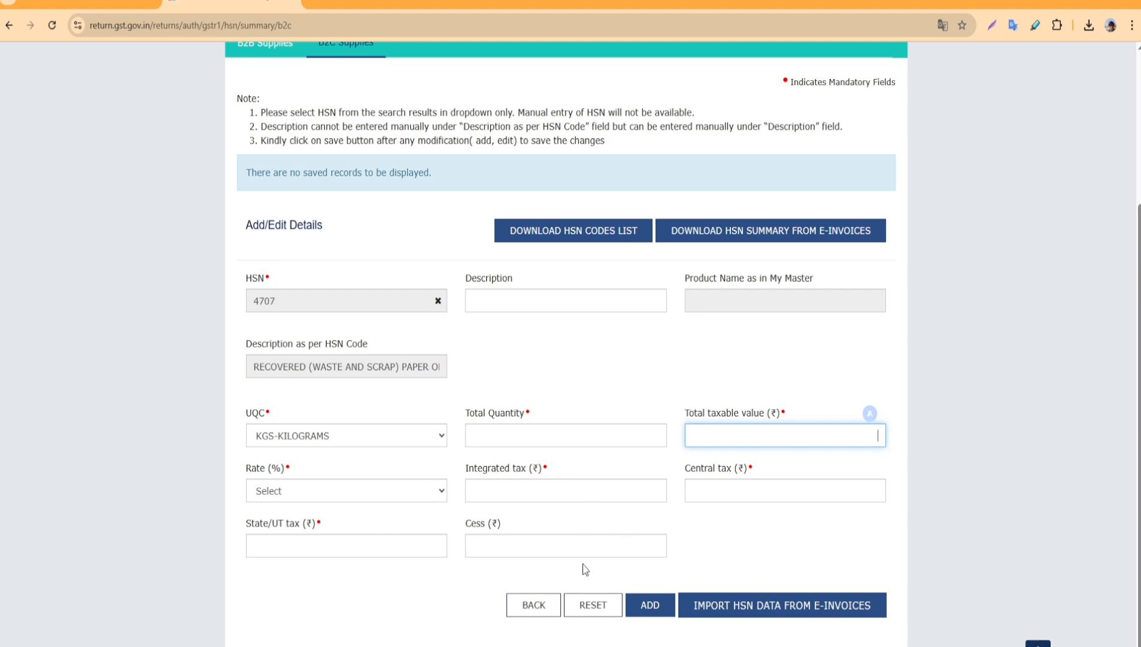
pyautogui.scroll(1, 359, 376)
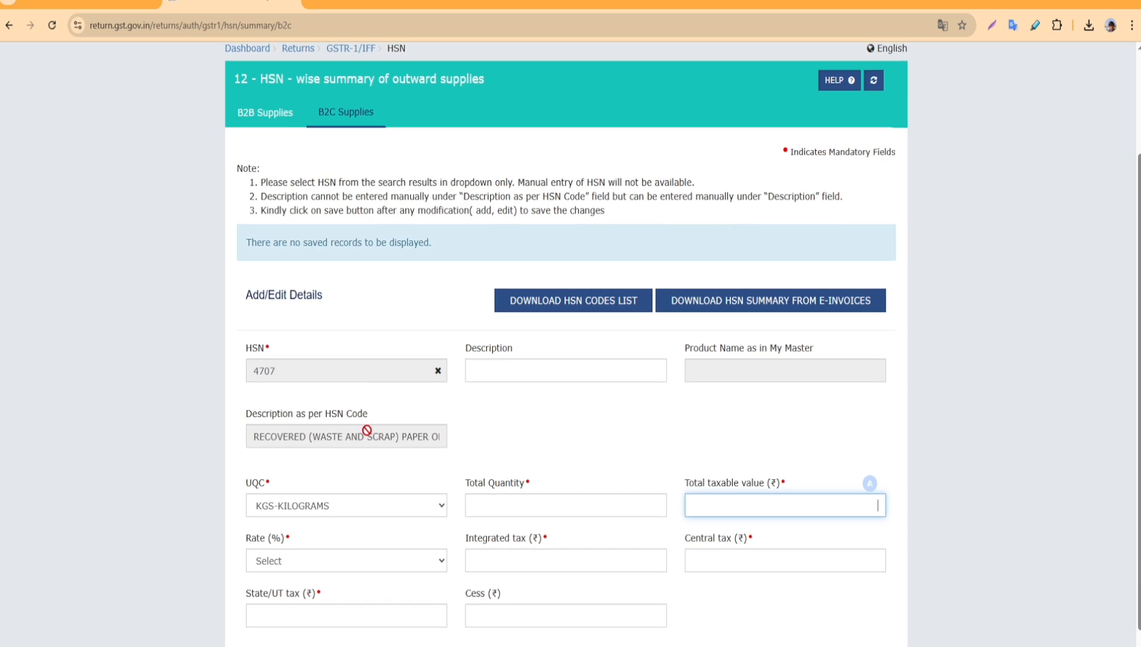
# Leave the HSN summary and add a document row for outward supply invoices in table 13, Documents Issued.
pyautogui.click(514, 301)
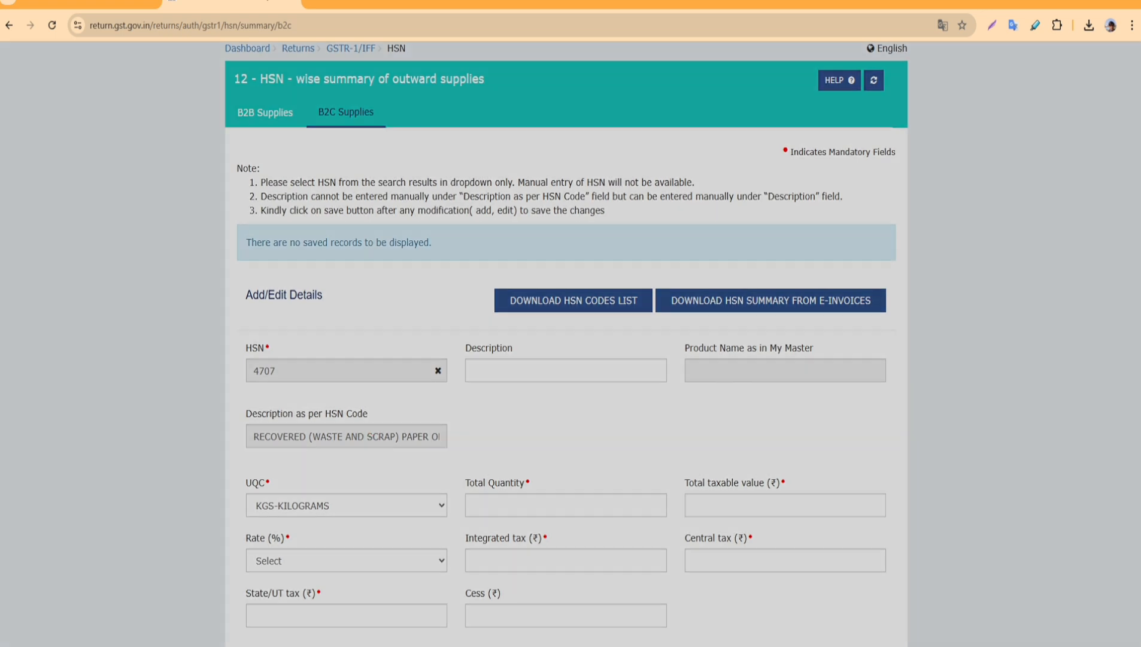
pyautogui.click(599, 256)
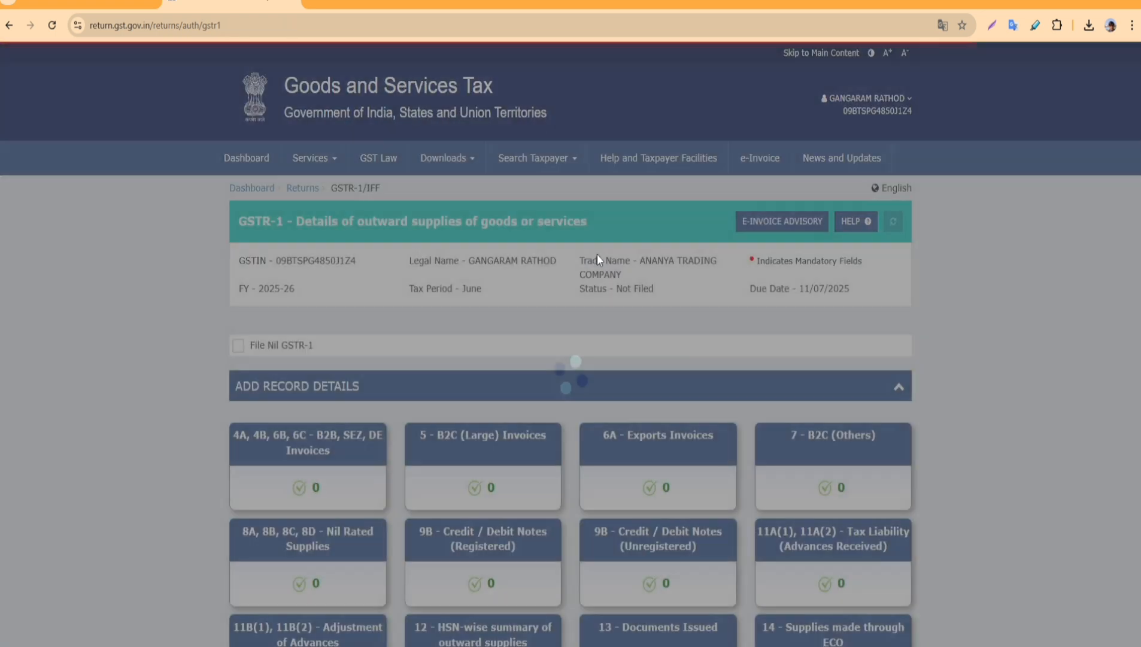
pyautogui.scroll(-5, 545, 430)
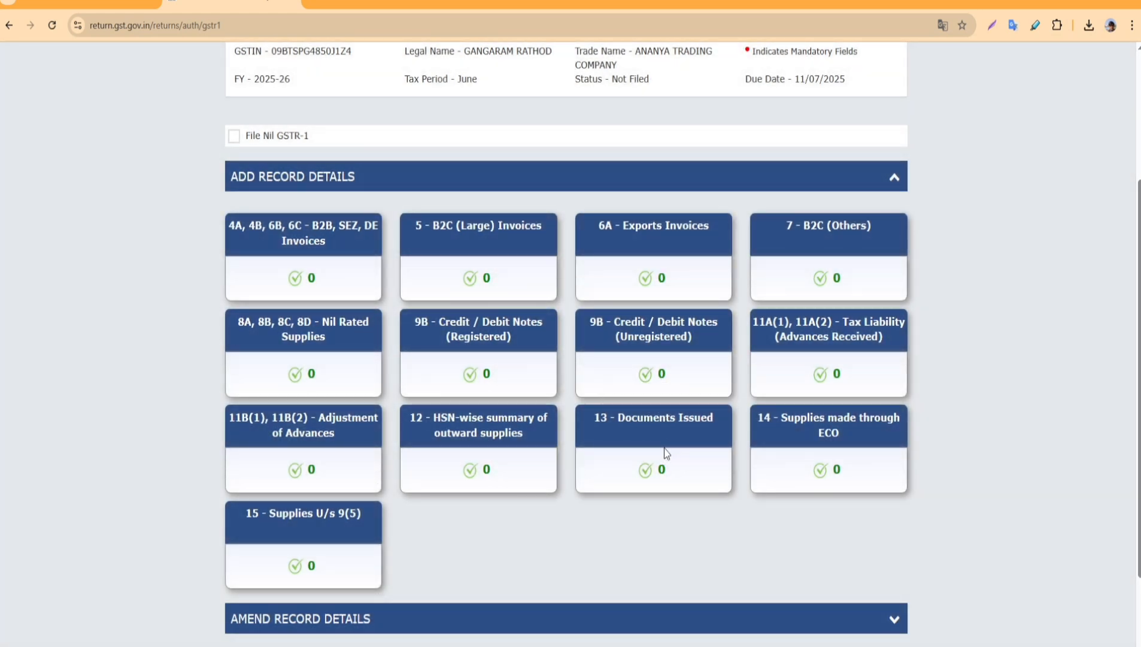
pyautogui.click(664, 447)
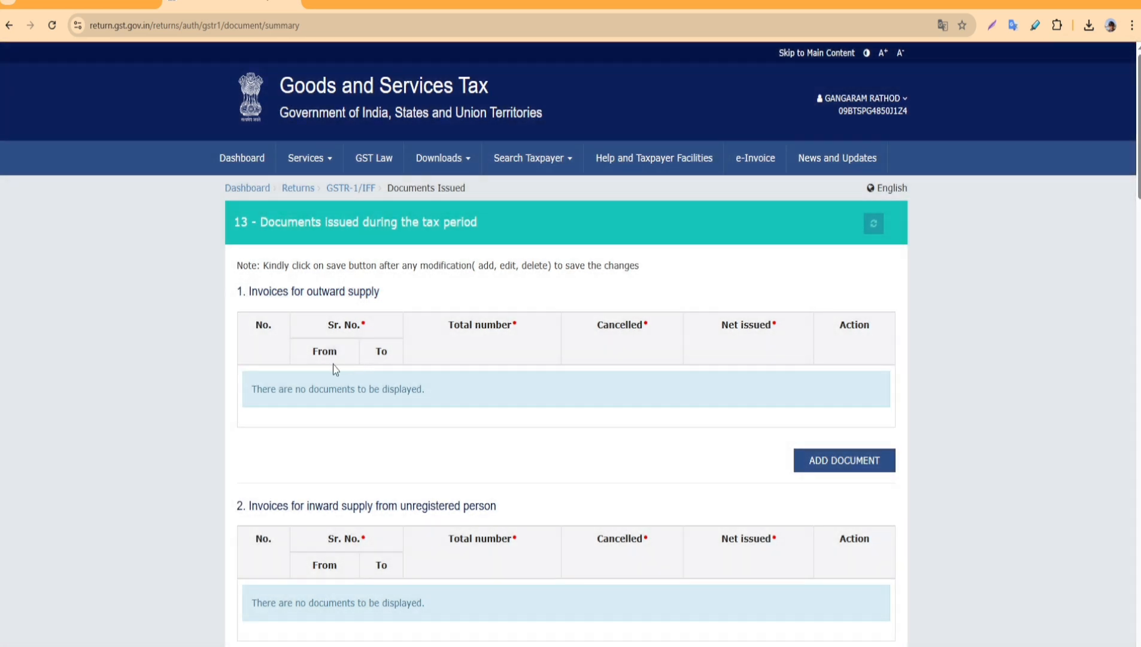
pyautogui.click(845, 462)
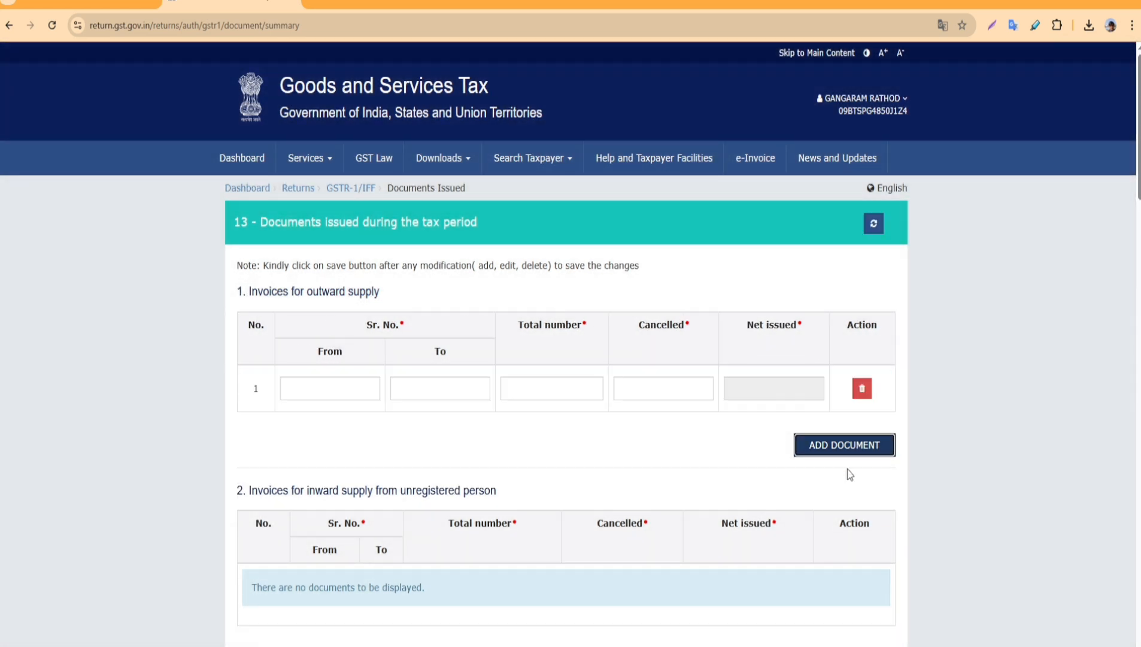
pyautogui.click(293, 389)
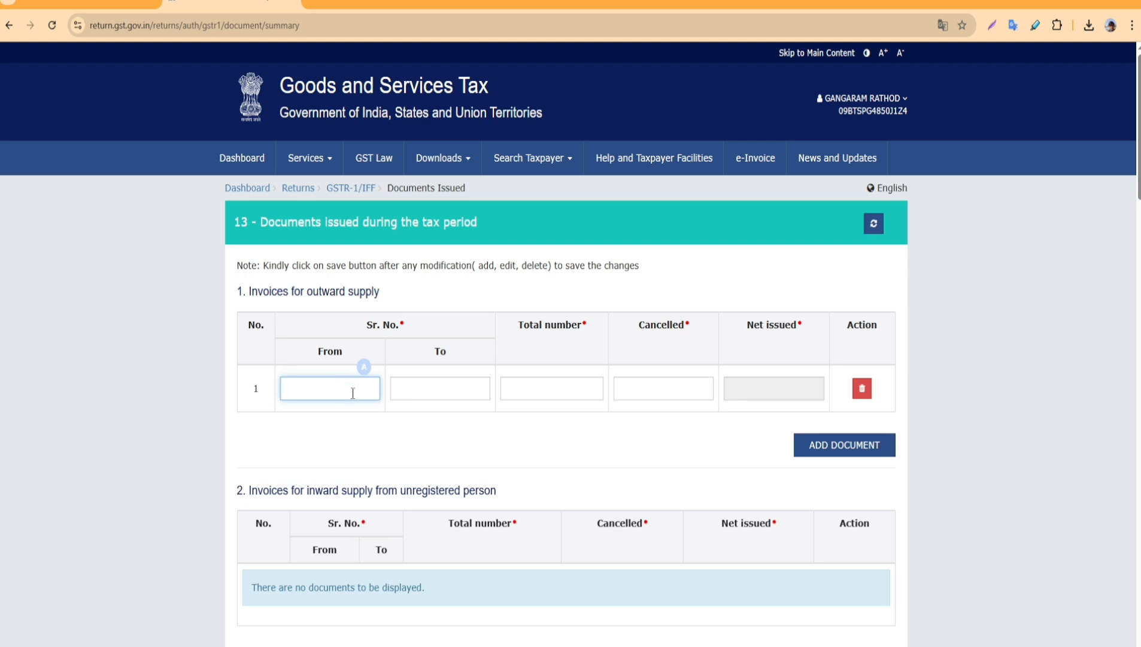
pyautogui.click(436, 397)
pyautogui.click(584, 385)
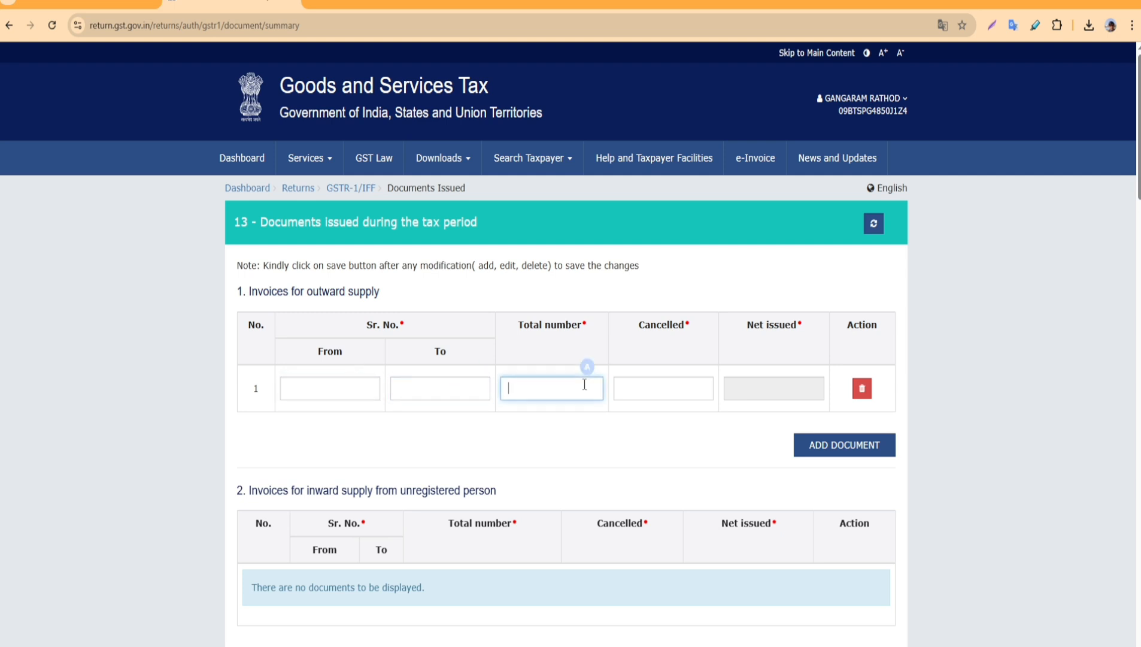
pyautogui.click(654, 389)
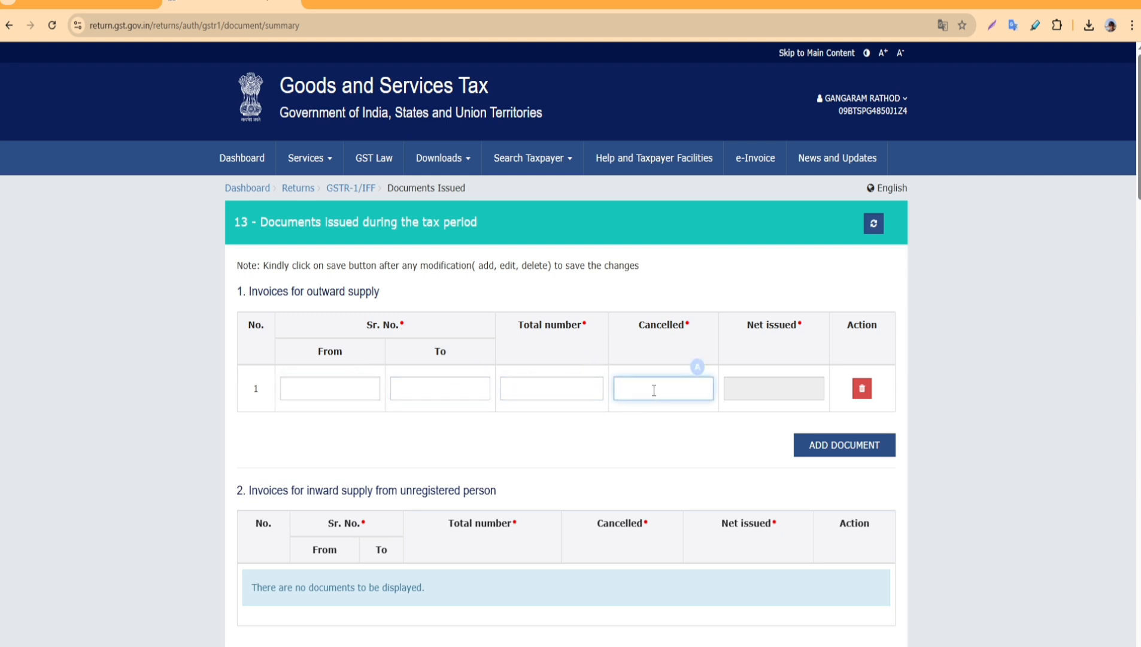
# Fill in the outward supply invoice row with serial numbers 1 to 10, a total number of 10 and 2 cancelled.
pyautogui.click(353, 392)
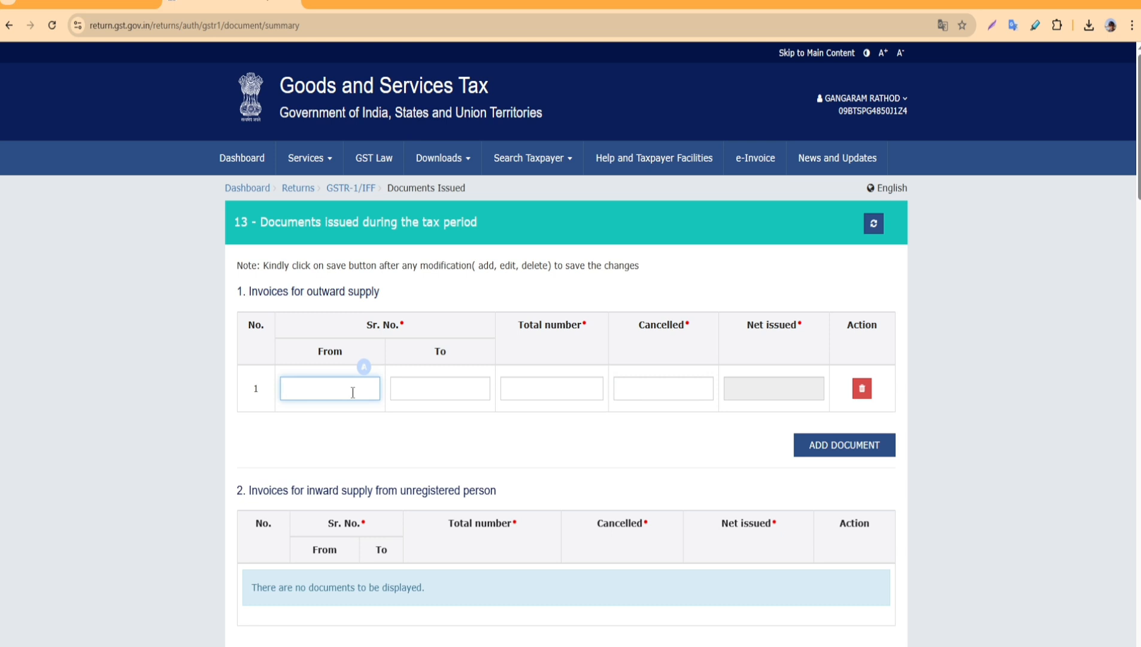
pyautogui.write('1')
pyautogui.click(403, 386)
pyautogui.write('10')
pyautogui.click(587, 392)
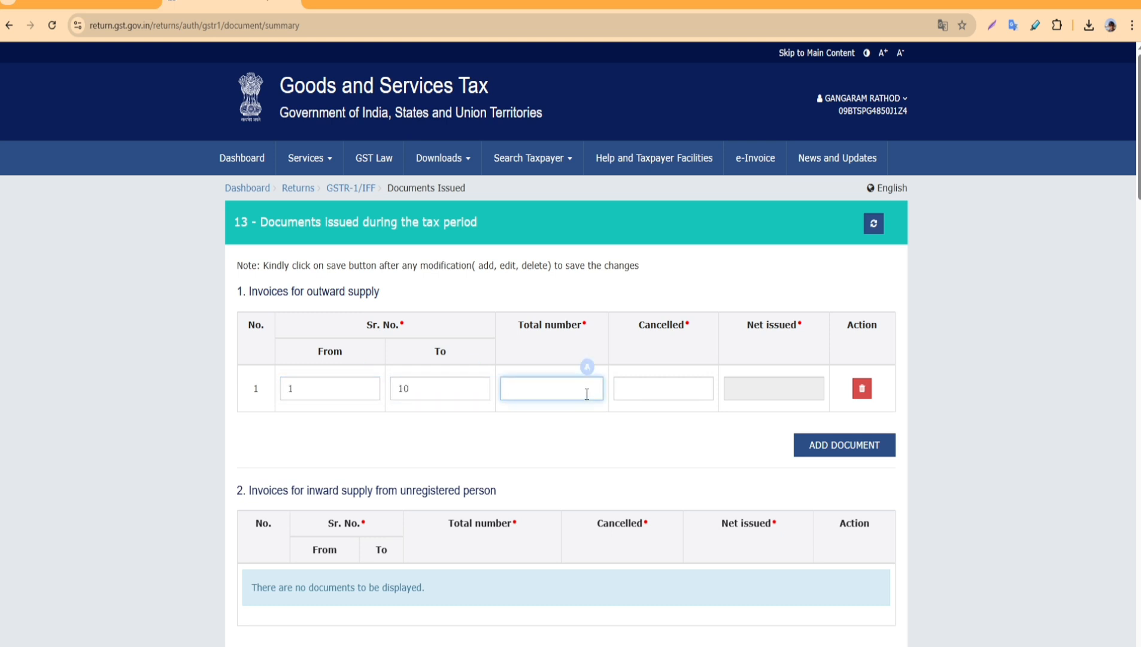
pyautogui.write('100')
pyautogui.click(679, 395)
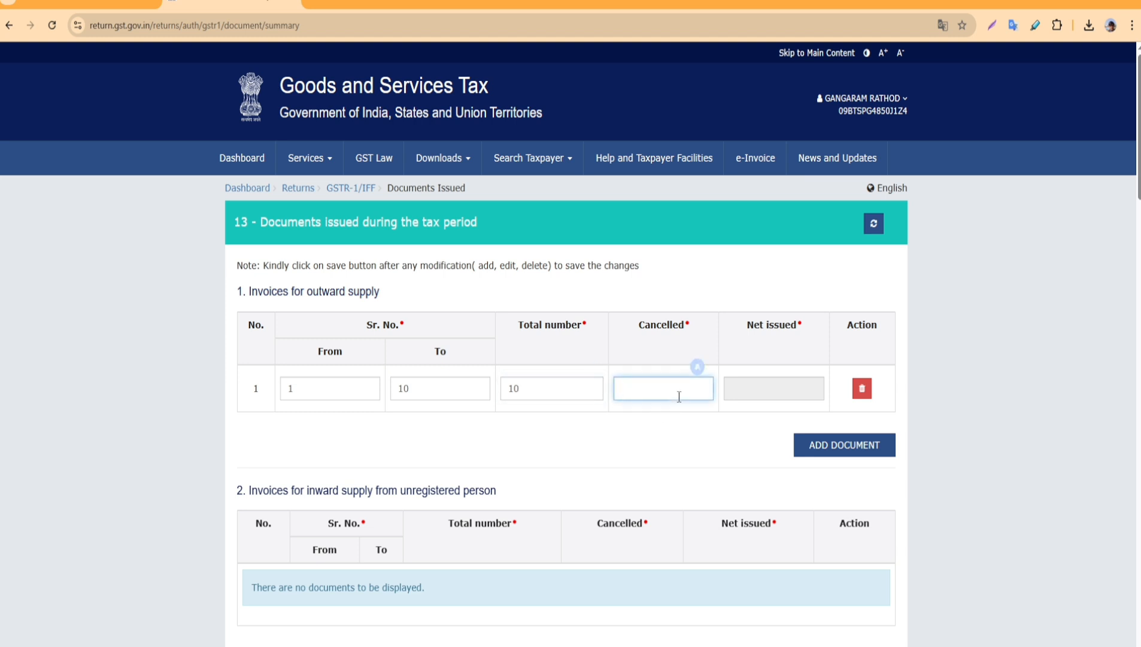
pyautogui.write('2')
# Leave Documents Issued without saving and reopen the 2025-26 Quarter 1 (Apr - Jun), June GSTR-1 for online preparation.
pyautogui.scroll(-2, 374, 399)
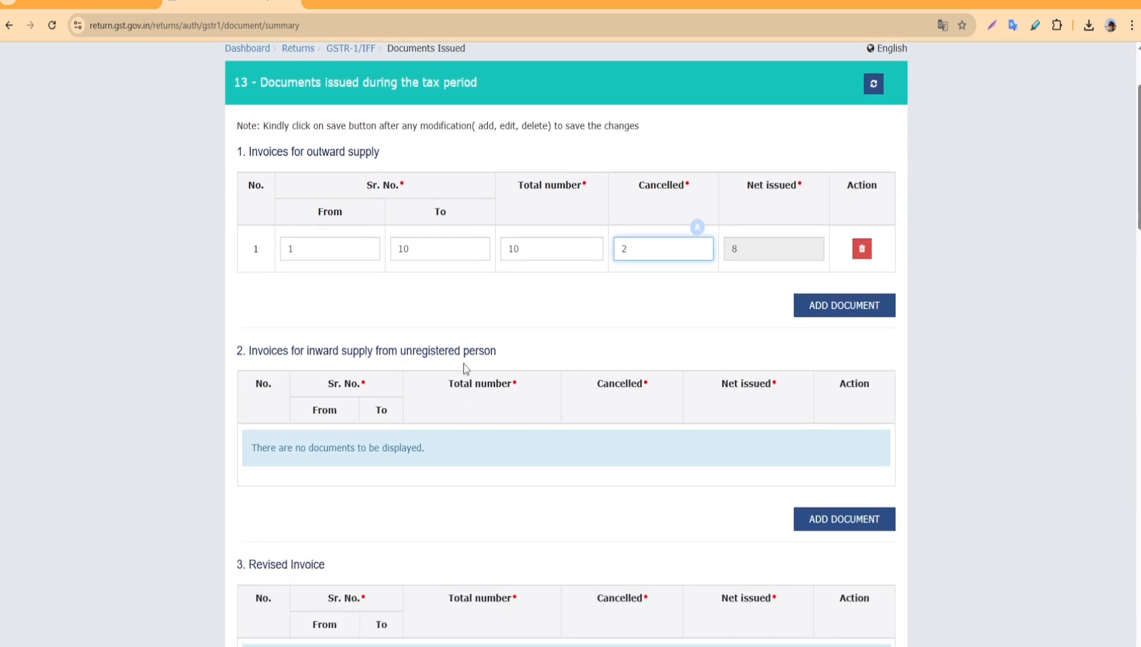
pyautogui.scroll(2, 473, 470)
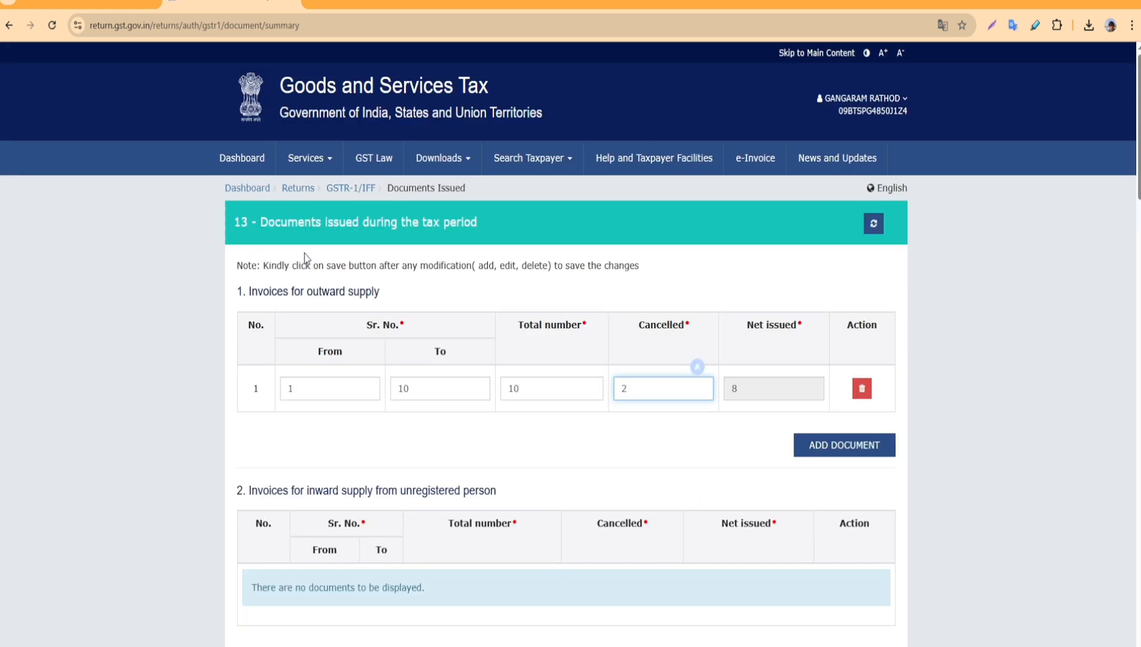
pyautogui.click(297, 190)
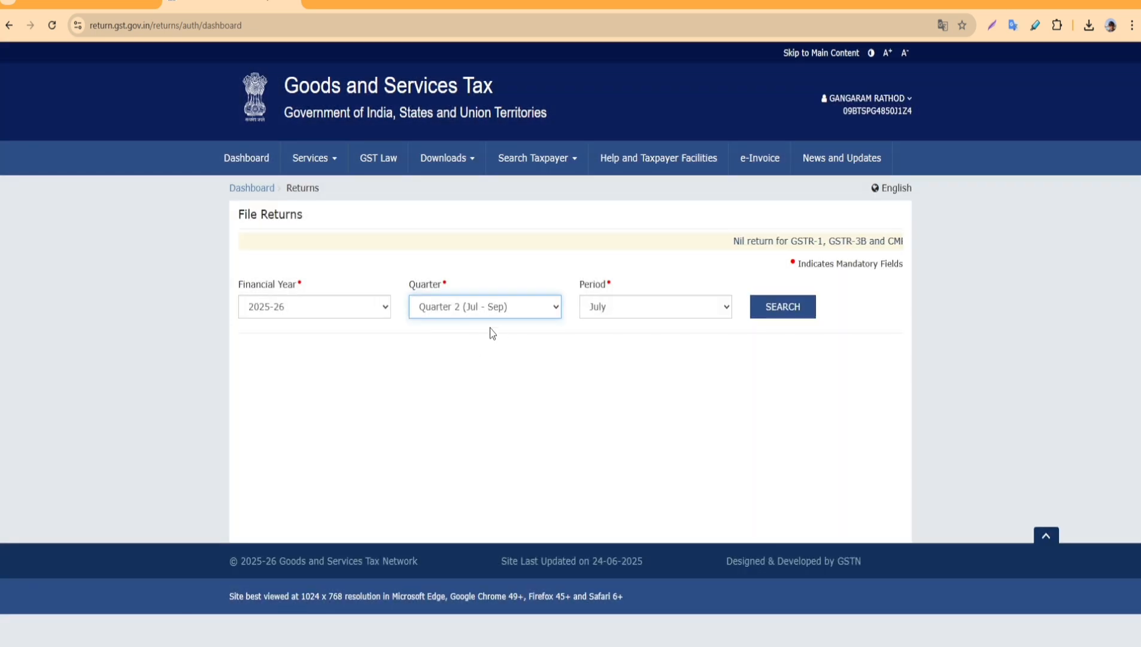
pyautogui.click(491, 329)
pyautogui.click(648, 313)
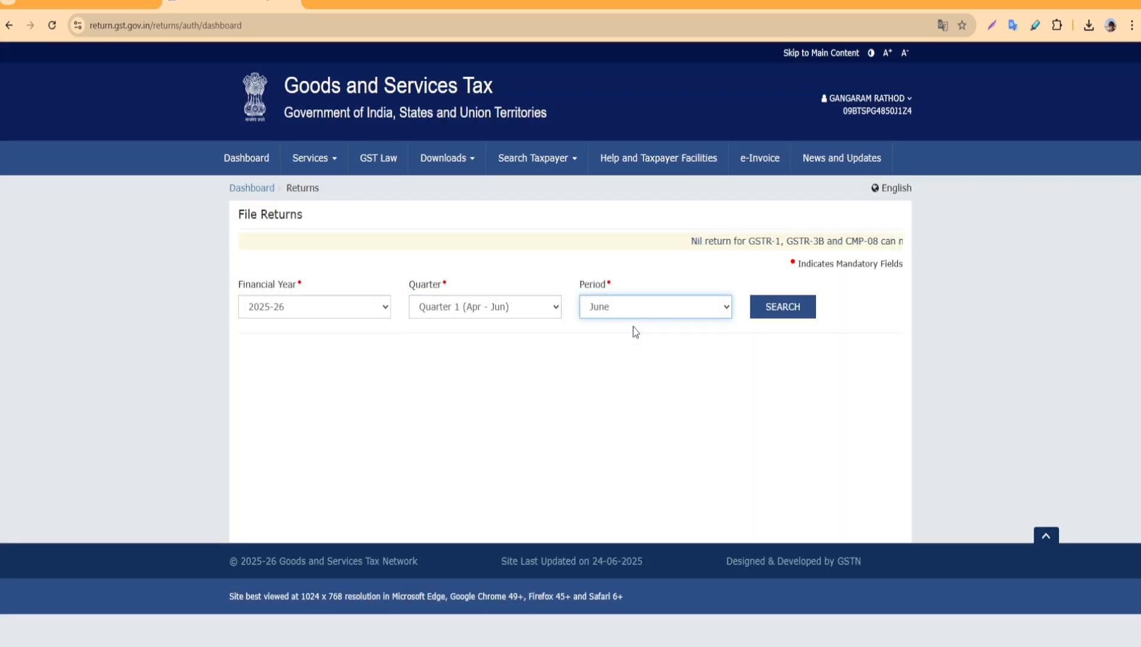
pyautogui.click(607, 360)
pyautogui.click(771, 319)
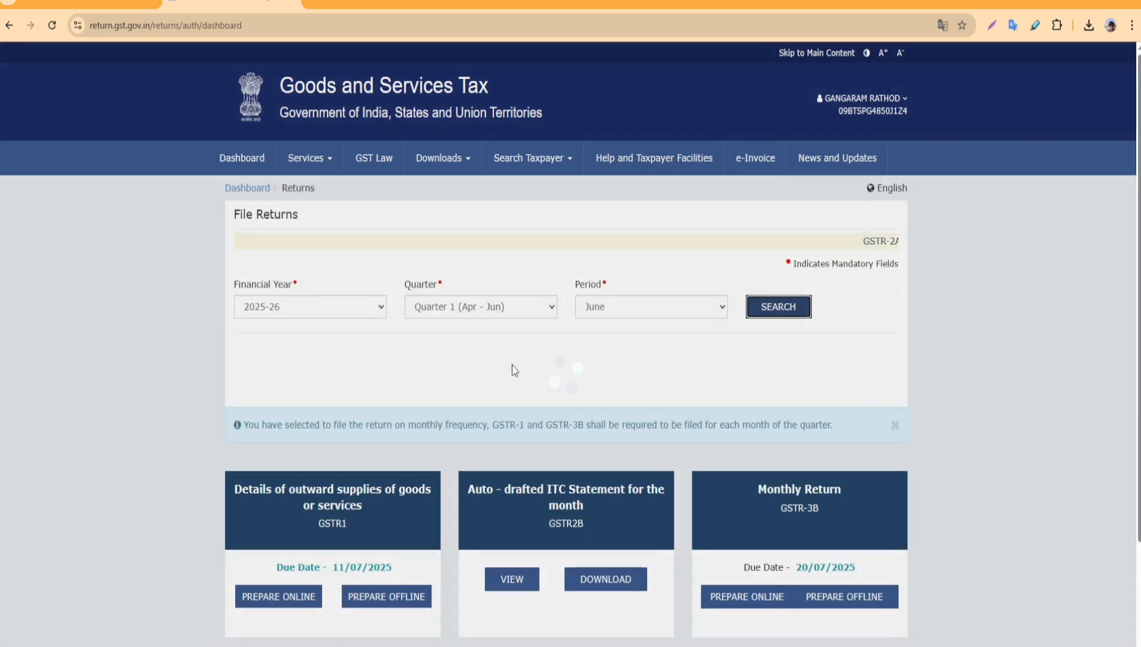
pyautogui.scroll(-3, 682, 392)
pyautogui.click(278, 388)
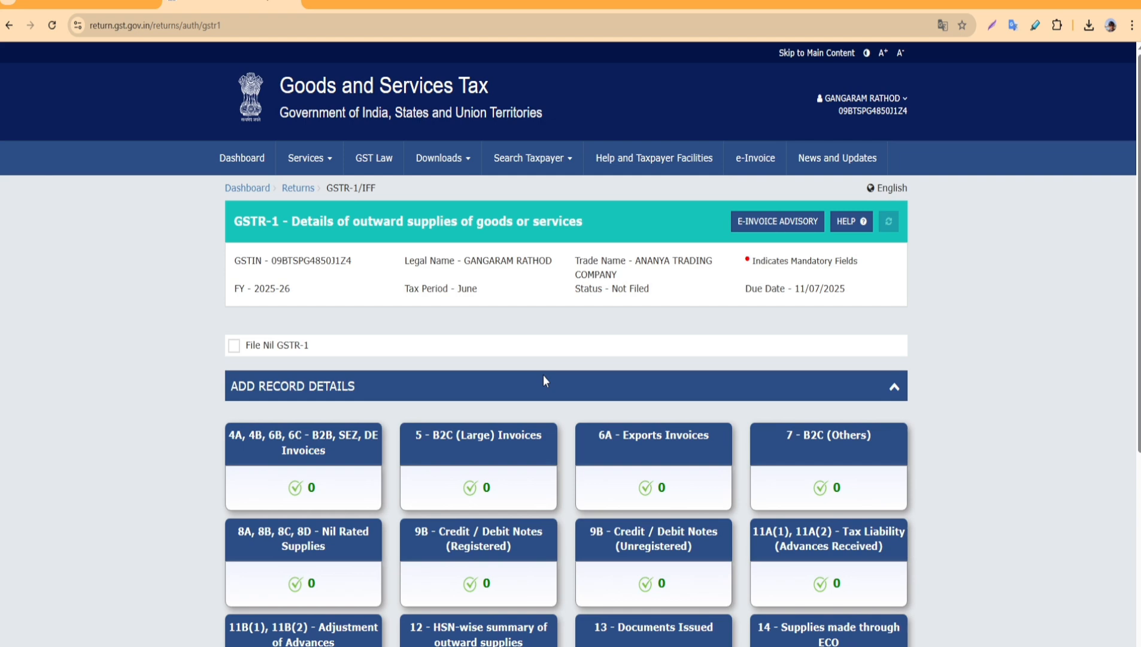
# Mark the June GSTR-1 as a nil return and proceed to file the statement.
pyautogui.scroll(-3, 543, 381)
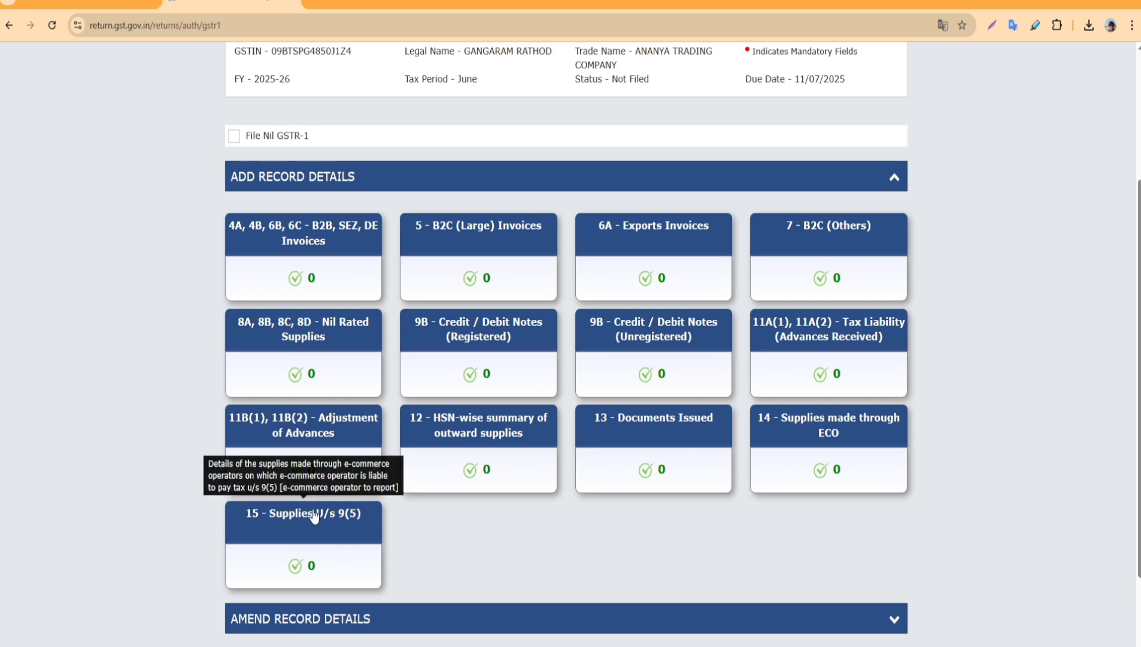
pyautogui.scroll(2, 306, 512)
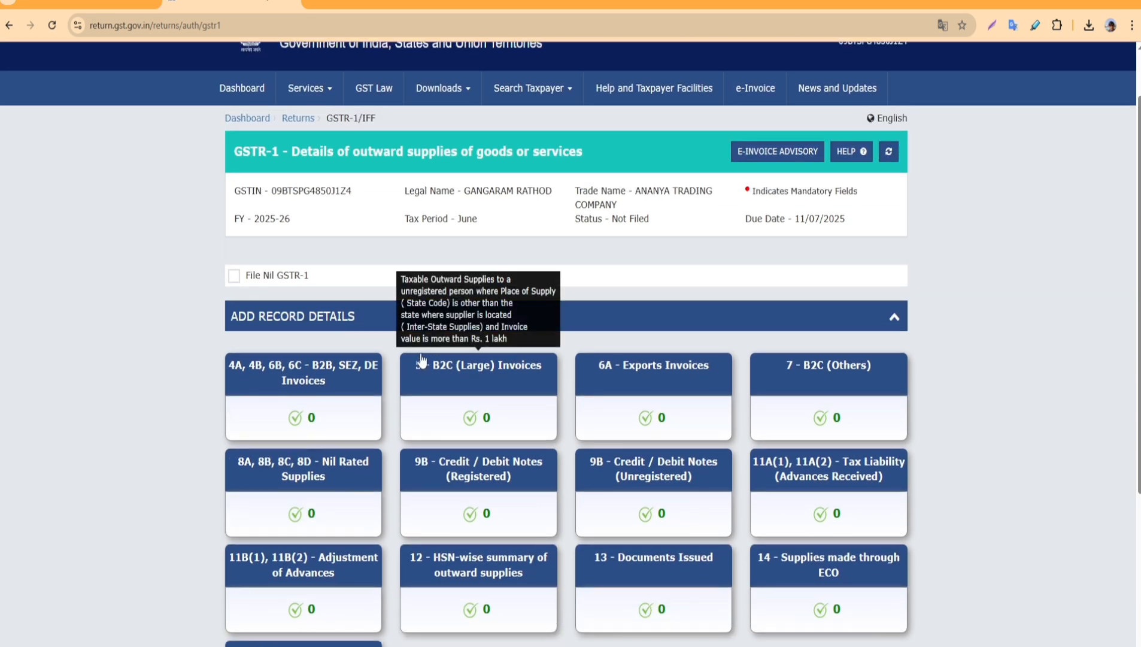
pyautogui.click(233, 278)
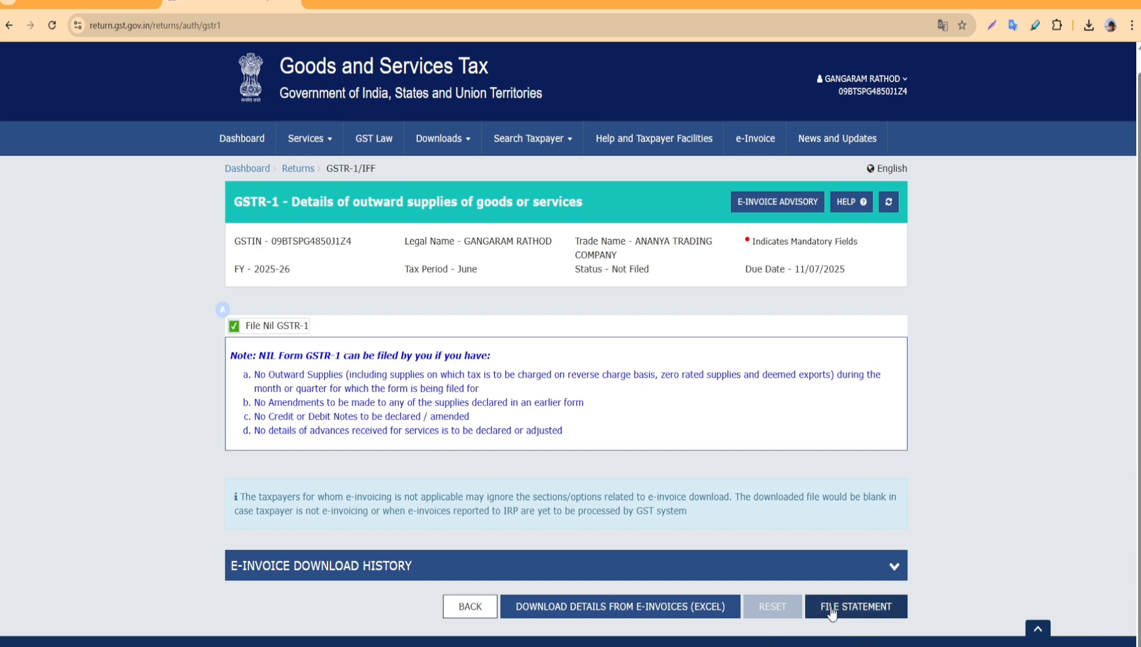
pyautogui.click(852, 608)
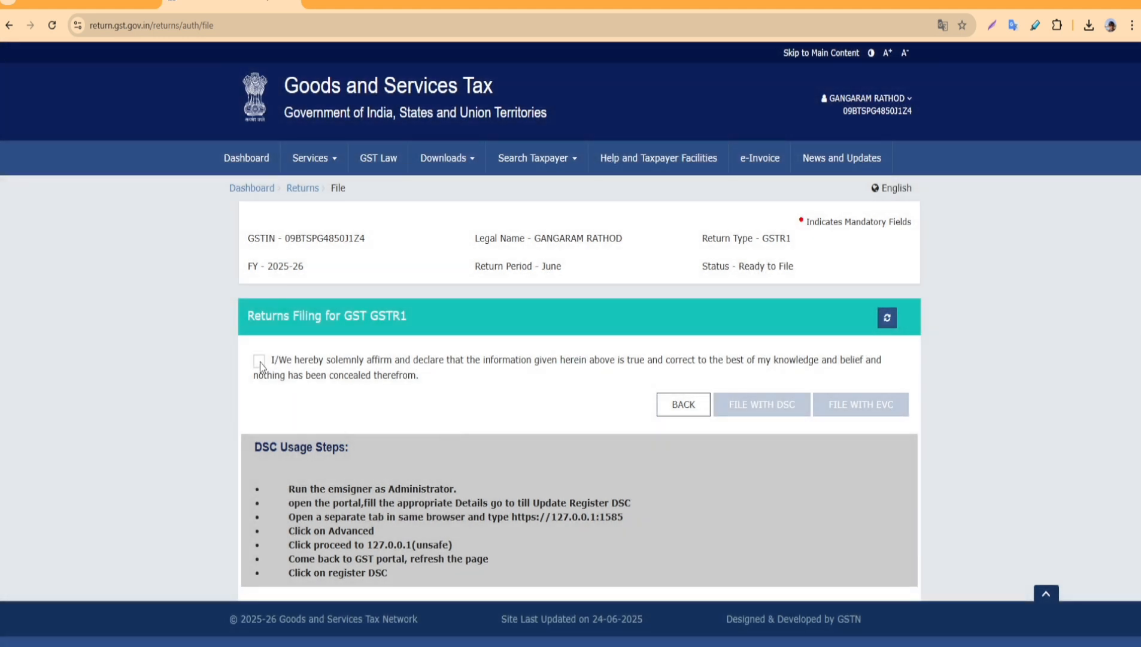
# Accept the filing declaration, select the authorised signatory and choose to file the GSTR-1 with EVC.
pyautogui.click(258, 361)
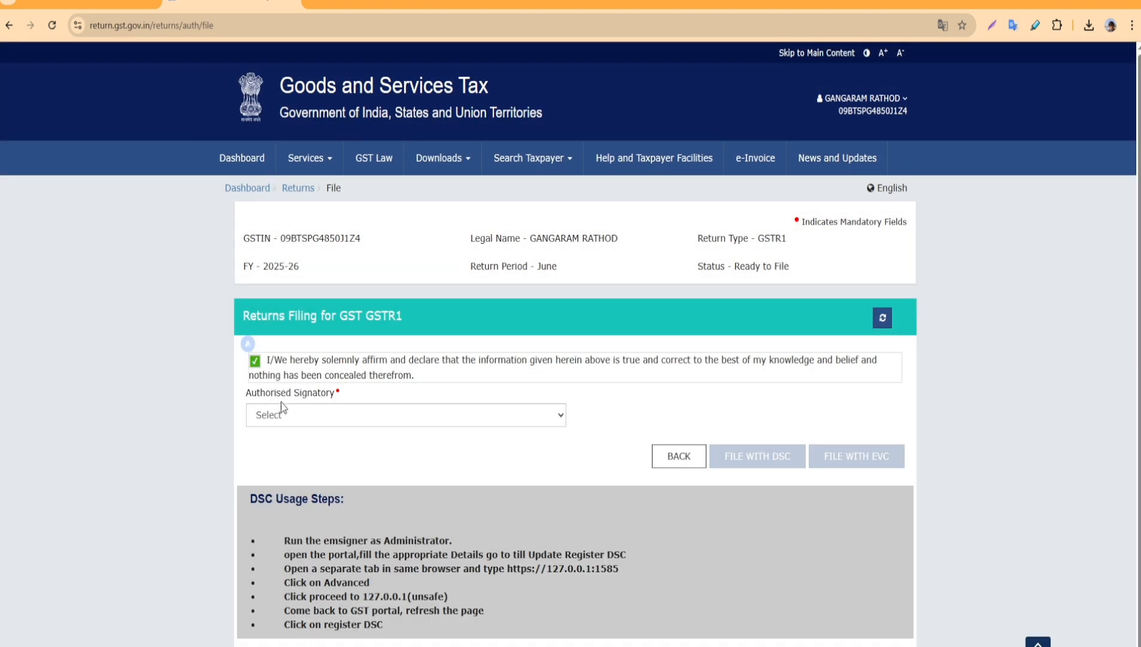
pyautogui.click(300, 422)
pyautogui.click(305, 451)
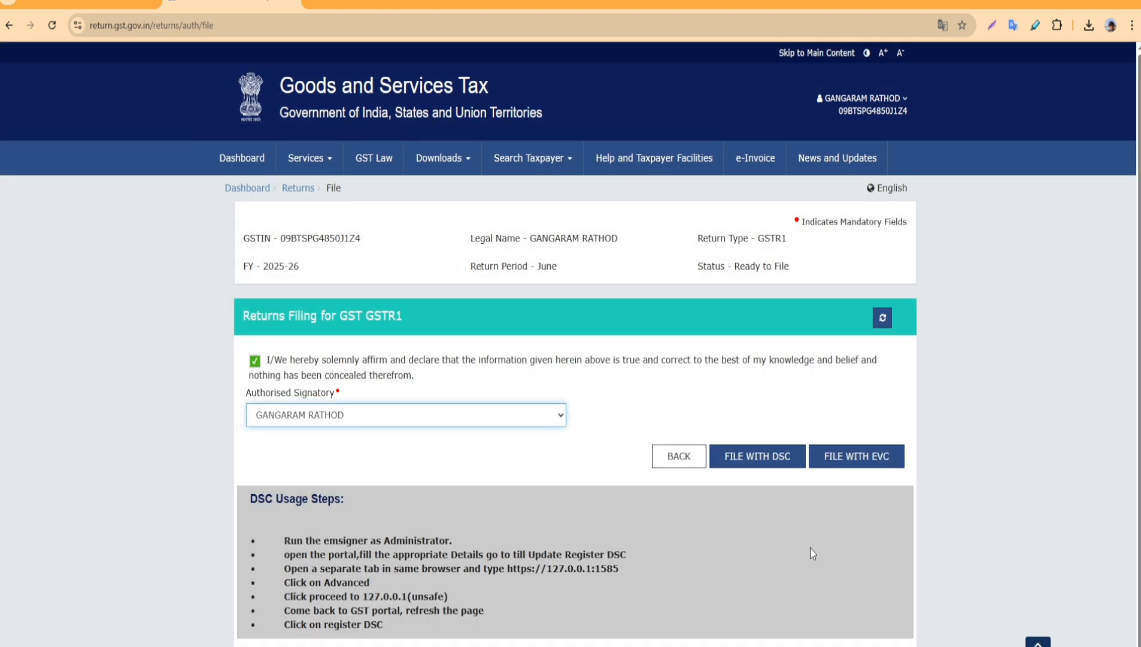
pyautogui.click(876, 464)
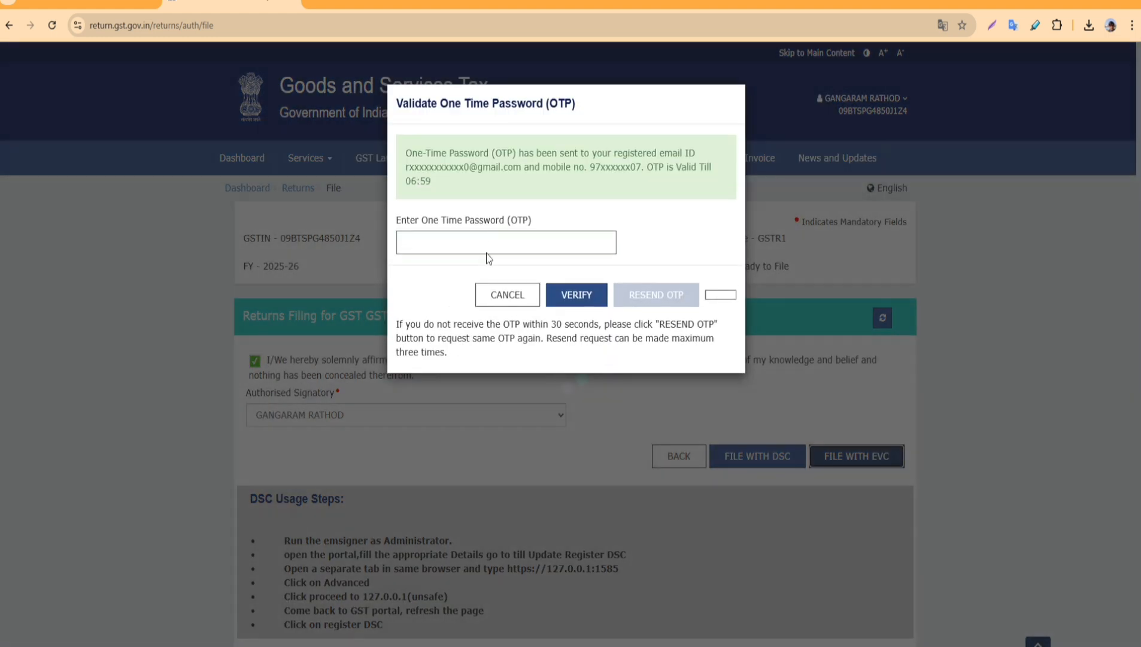
# Paste the one-time password and verify it to file the GSTR-1.
pyautogui.click(491, 242)
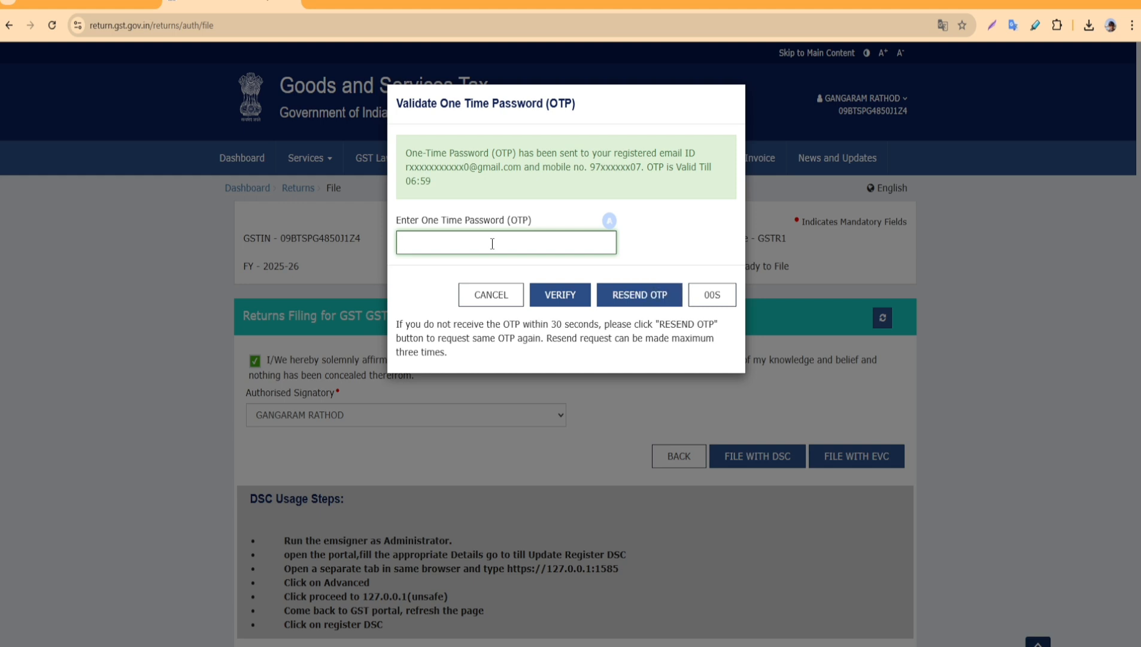
pyautogui.hotkey('ctrl', 'v')
pyautogui.click(545, 295)
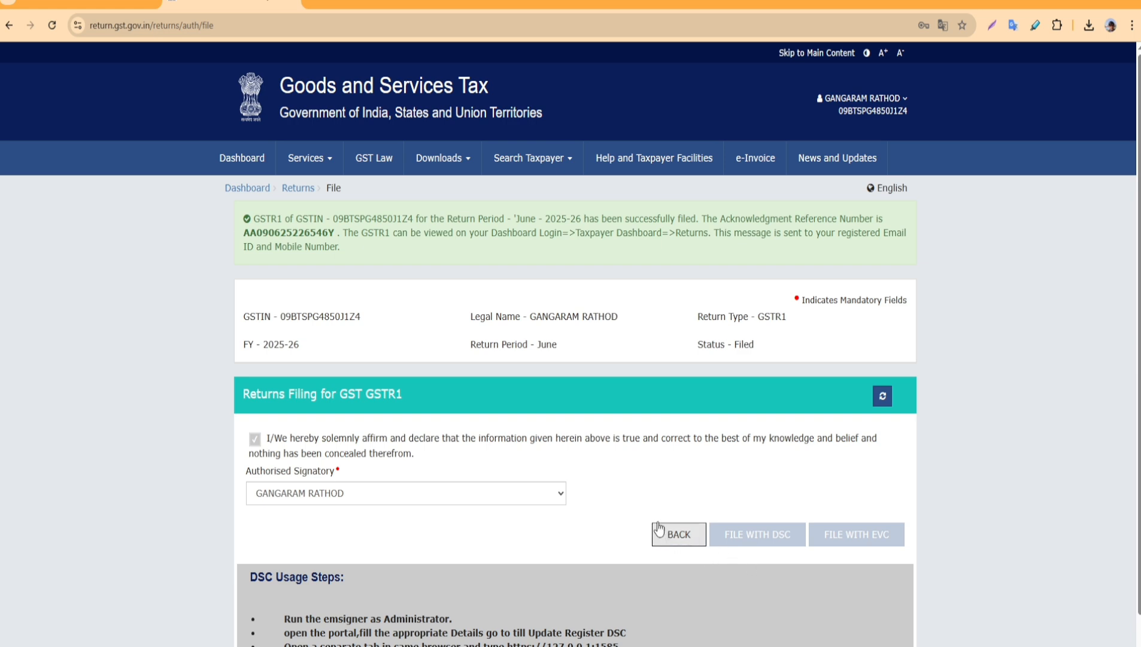
# Go back to the returns page and search Quarter 1 (Apr - Jun), June 2025-26 to check the GSTR-1 filing status.
pyautogui.click(882, 396)
pyautogui.click(298, 187)
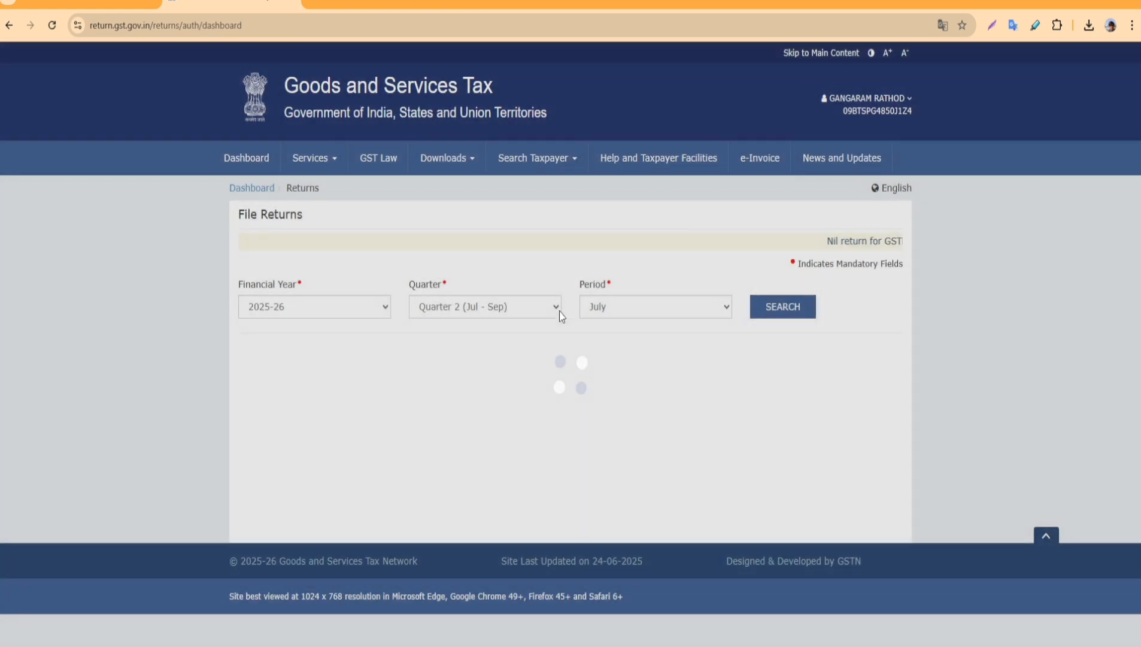
pyautogui.click(538, 316)
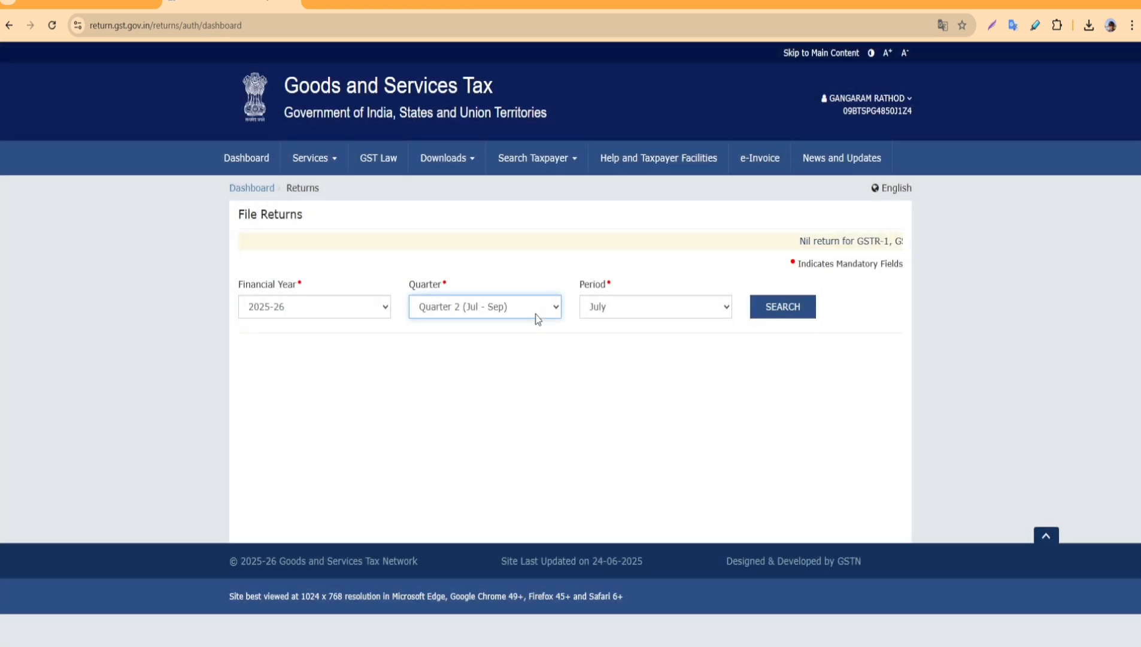
pyautogui.click(492, 337)
pyautogui.click(801, 310)
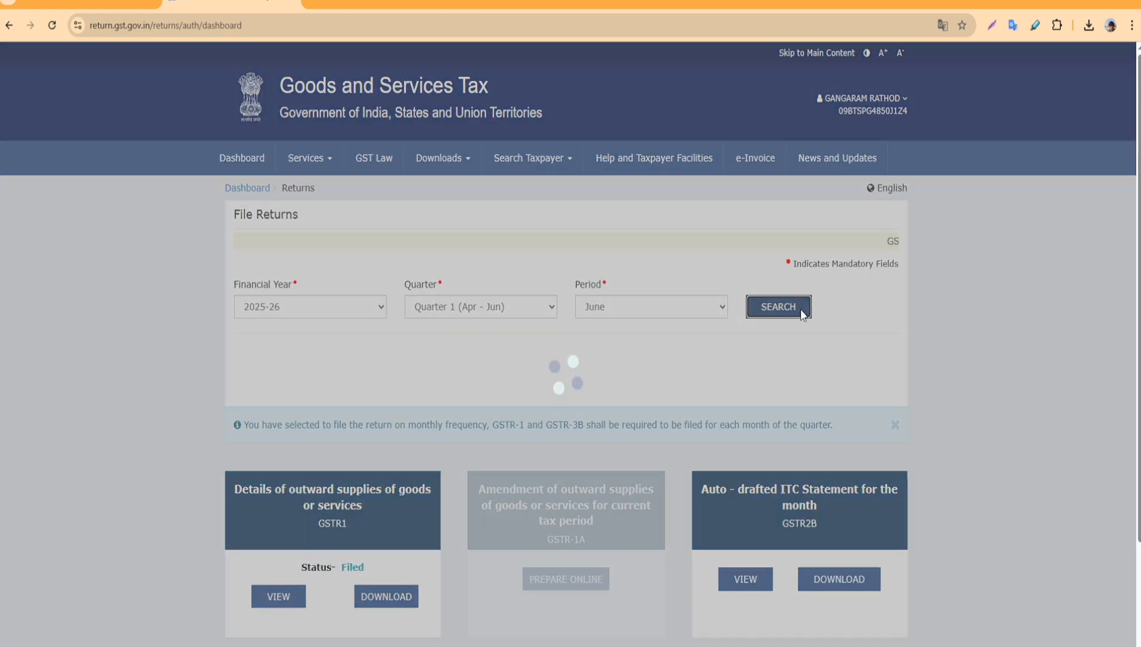